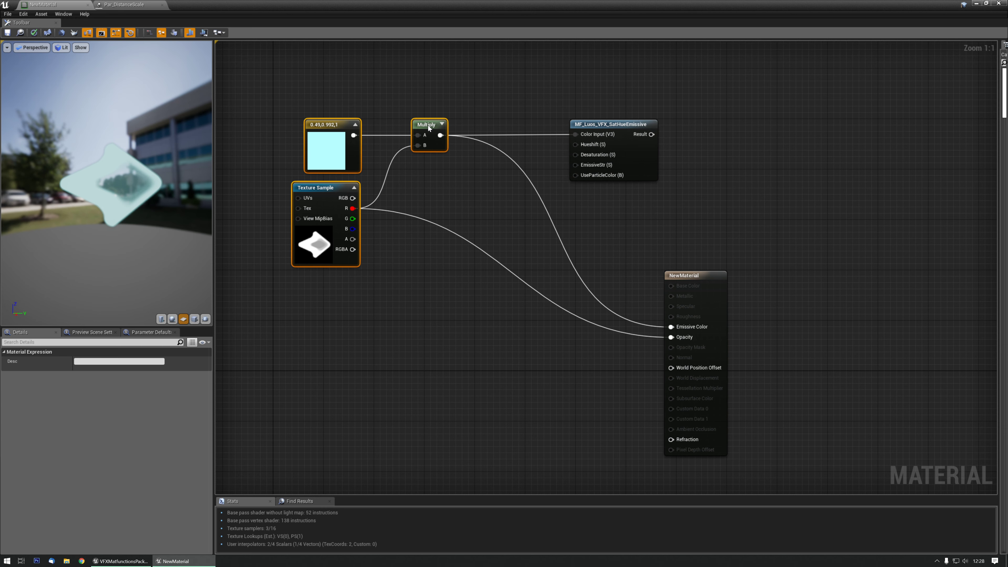
- Connect the MF_Luos_VFX_SatHueEmissive node's Result to the material's Emissive Color, replacing the existing connection
{"action": "left_click_drag", "start_coordinate": [652, 134], "coordinate": [656, 150]}
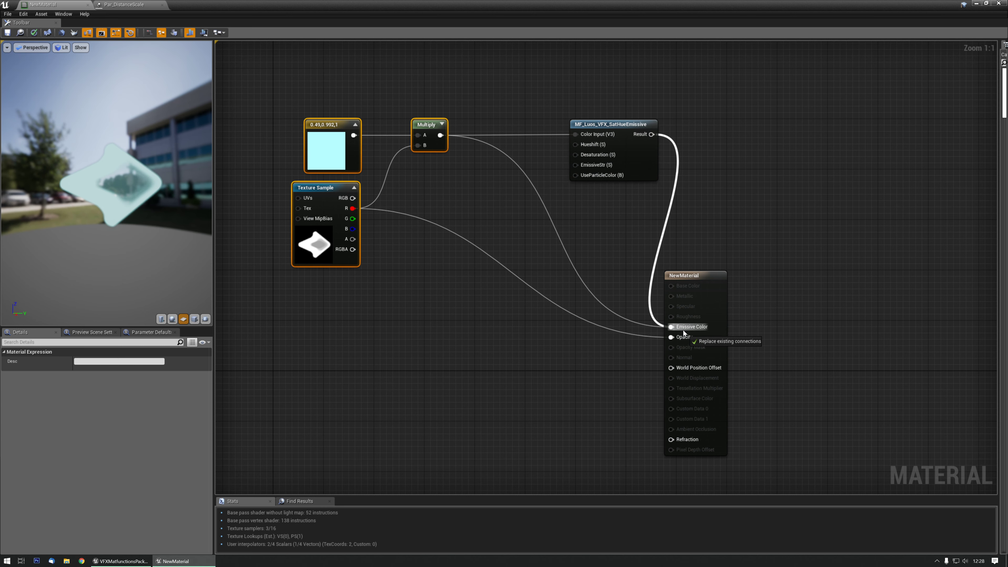
{"action": "left_click_drag", "start_coordinate": [682, 330], "coordinate": [683, 330]}
{"action": "right_click_drag", "start_coordinate": [430, 283], "coordinate": [436, 336]}
{"action": "left_click_drag", "start_coordinate": [127, 233], "coordinate": [128, 215]}
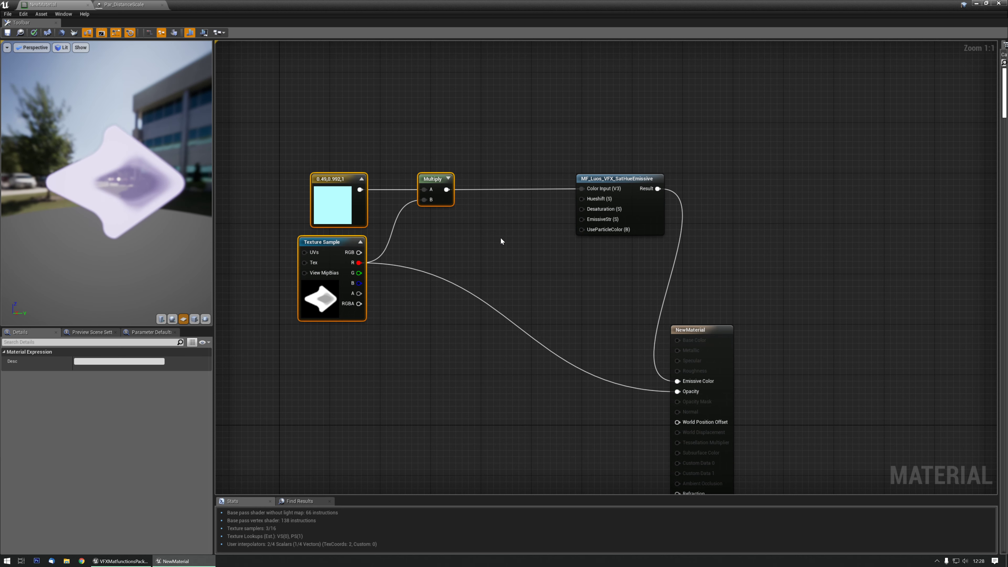
{"action": "right_click_drag", "start_coordinate": [510, 221], "coordinate": [452, 237]}
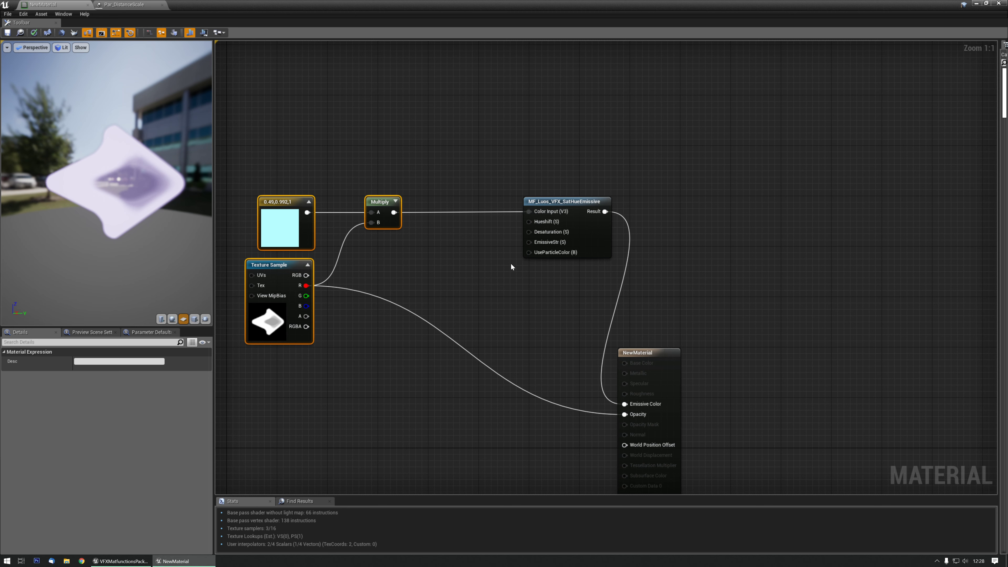
- Wire a new constant into the function's Hueshift input and try hue values of 0.3 and 0.4
{"action": "left_click", "coordinate": [439, 241]}
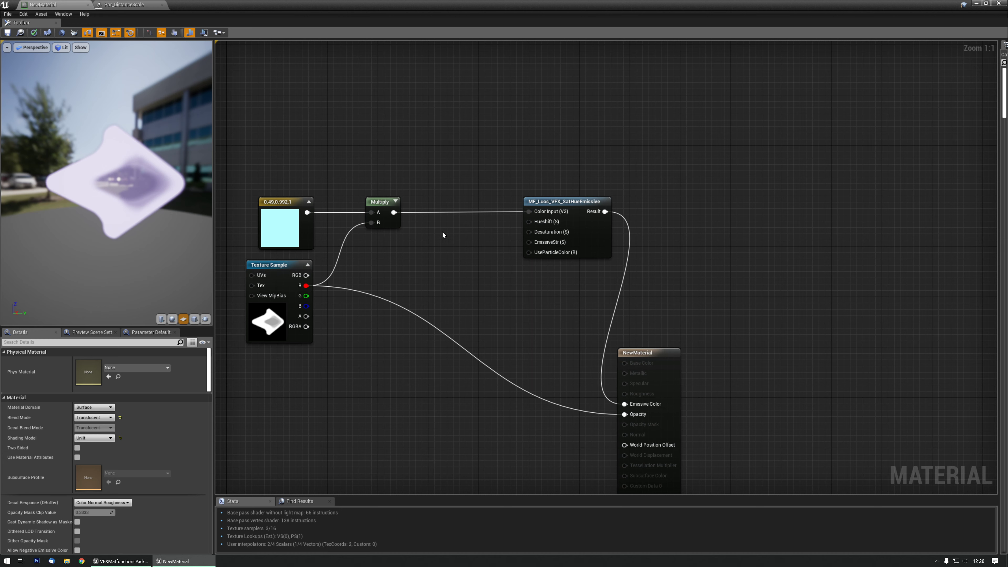
{"action": "key", "text": "1"}
{"action": "left_click", "coordinate": [446, 230]}
{"action": "left_click_drag", "start_coordinate": [459, 246], "coordinate": [529, 221]}
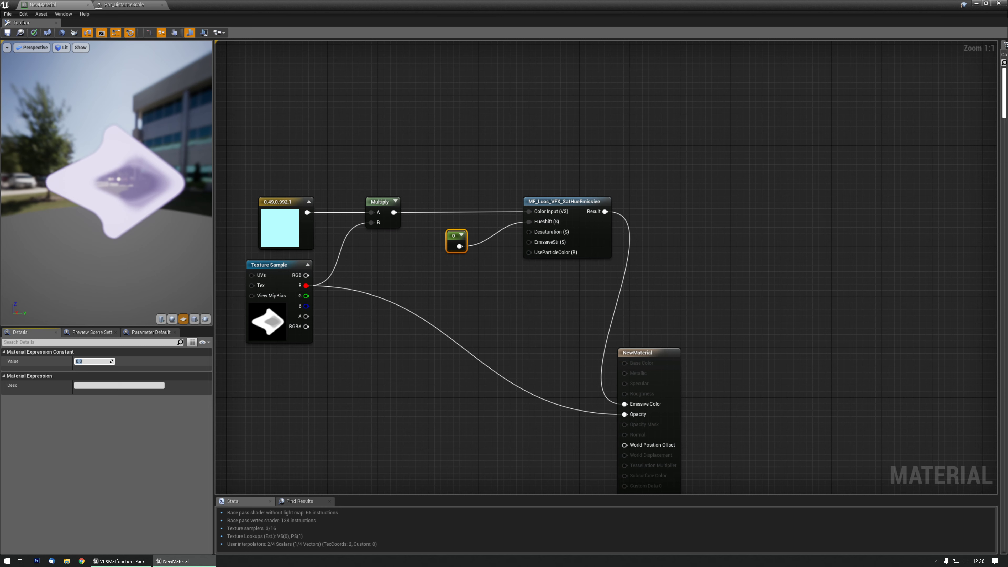
{"action": "type", "text": "0.3"}
{"action": "key", "text": "Return"}
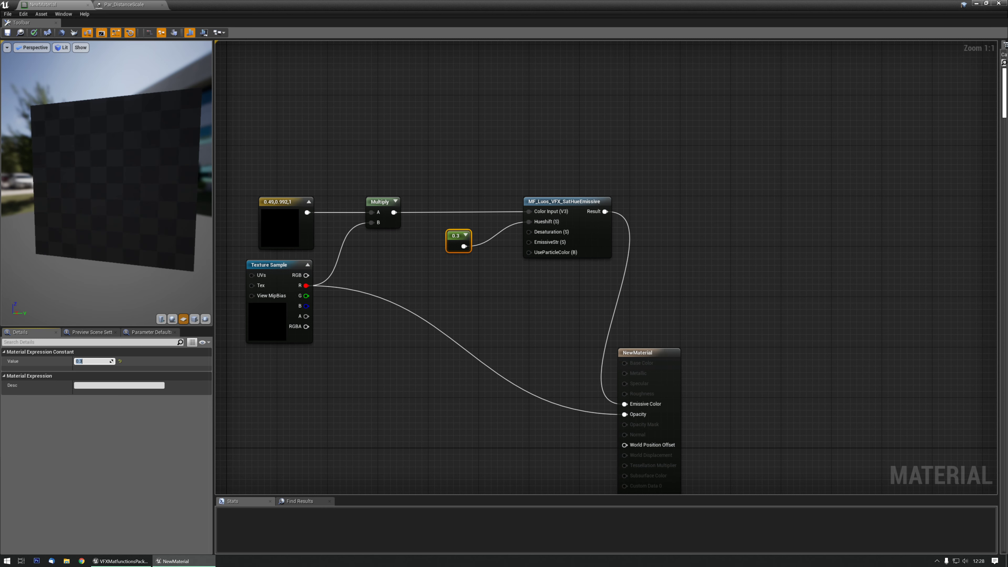
{"action": "type", "text": "0.4"}
{"action": "key", "text": "Return"}
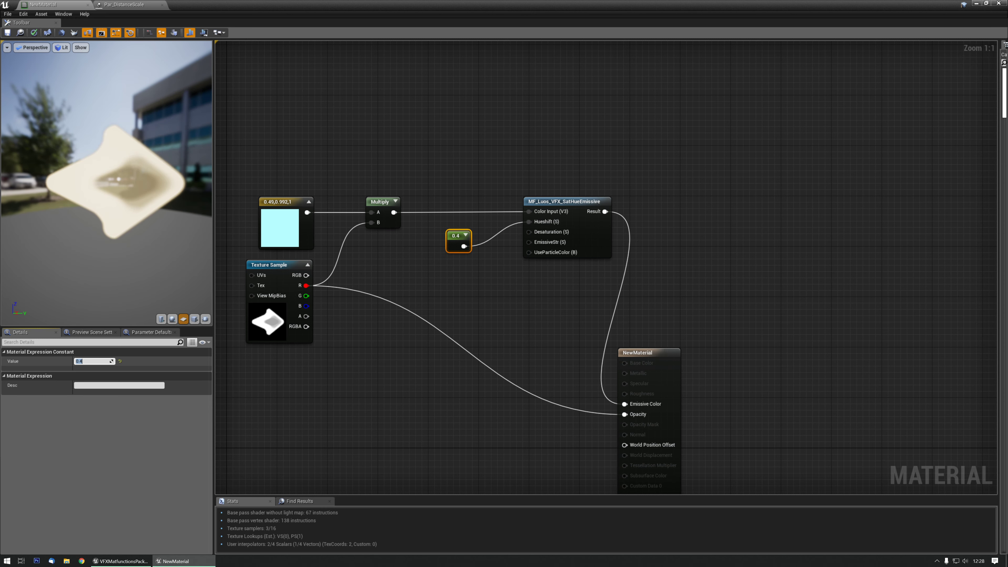
- Try driving Hueshift with a Time node instead, and delete the Time and constant nodes
{"action": "right_click", "coordinate": [449, 281]}
{"action": "type", "text": "time"}
{"action": "key", "text": "Return"}
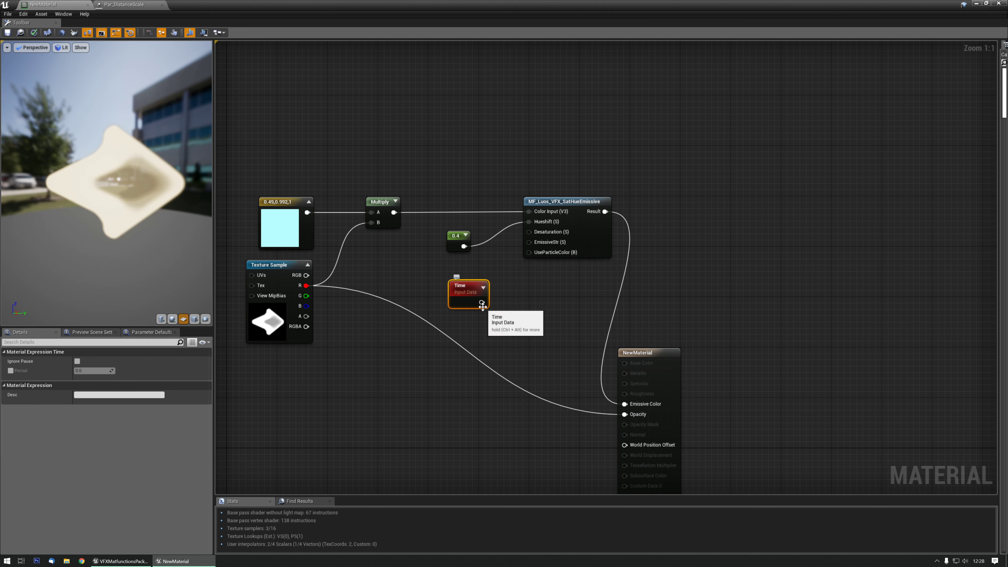
{"action": "left_click_drag", "start_coordinate": [529, 218], "coordinate": [529, 221]}
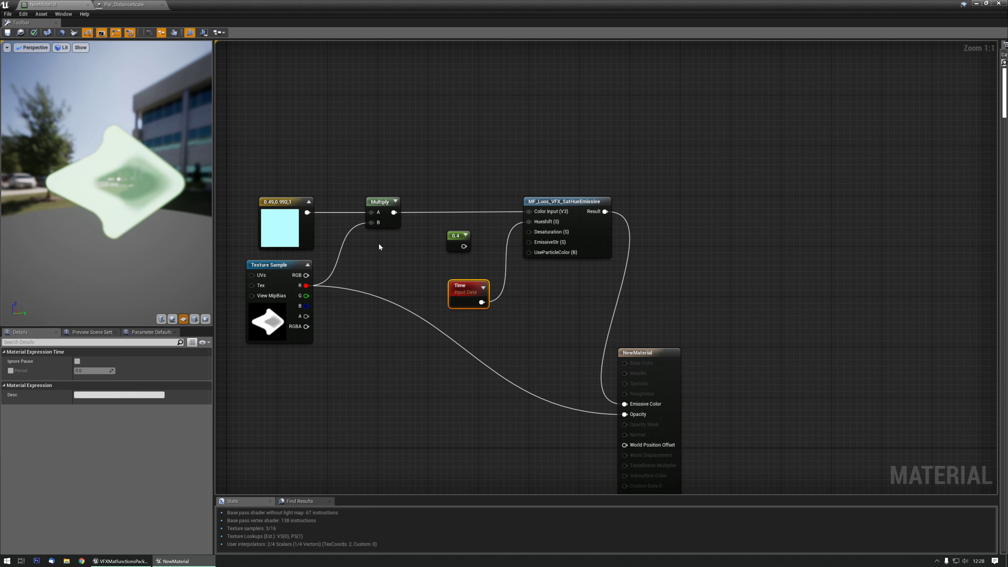
{"action": "left_click_drag", "start_coordinate": [439, 237], "coordinate": [470, 293]}
{"action": "key", "text": "Delete"}
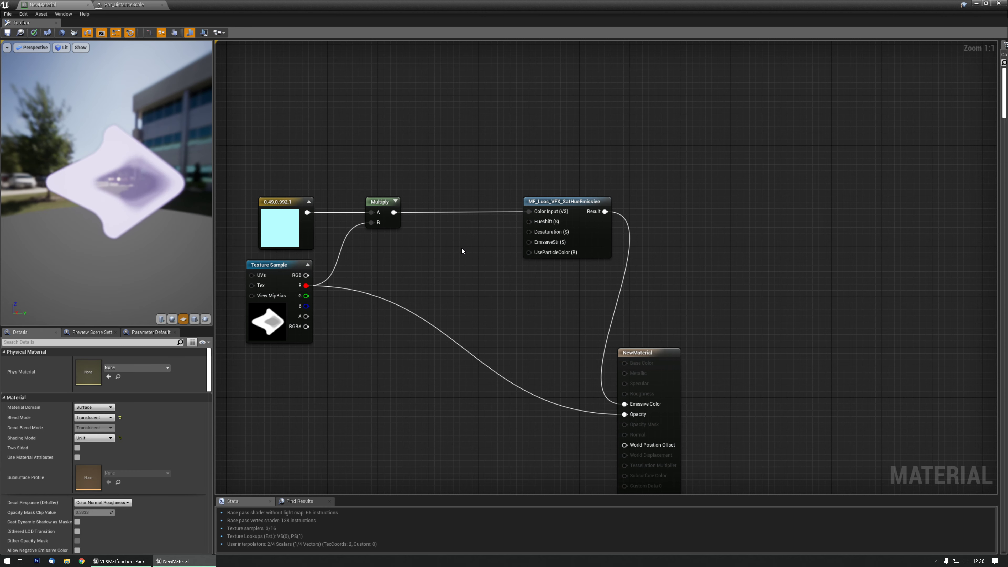
- Wire a new constant into the function's Desaturation input and try values of 1 and 0.4
{"action": "left_click", "coordinate": [440, 235]}
{"action": "left_click_drag", "start_coordinate": [452, 249], "coordinate": [529, 232]}
{"action": "left_click", "coordinate": [92, 361]}
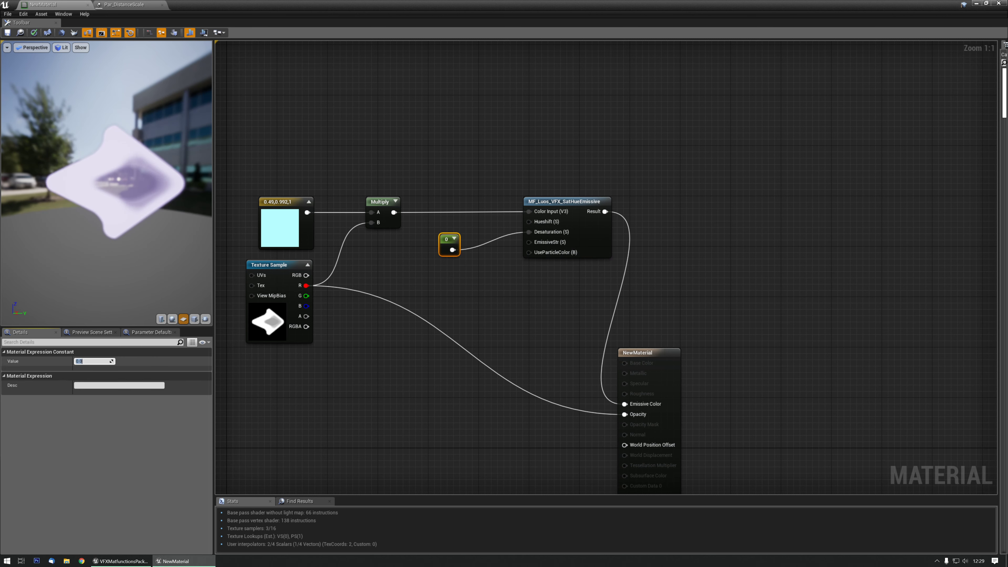
{"action": "type", "text": "1"}
{"action": "key", "text": "Return"}
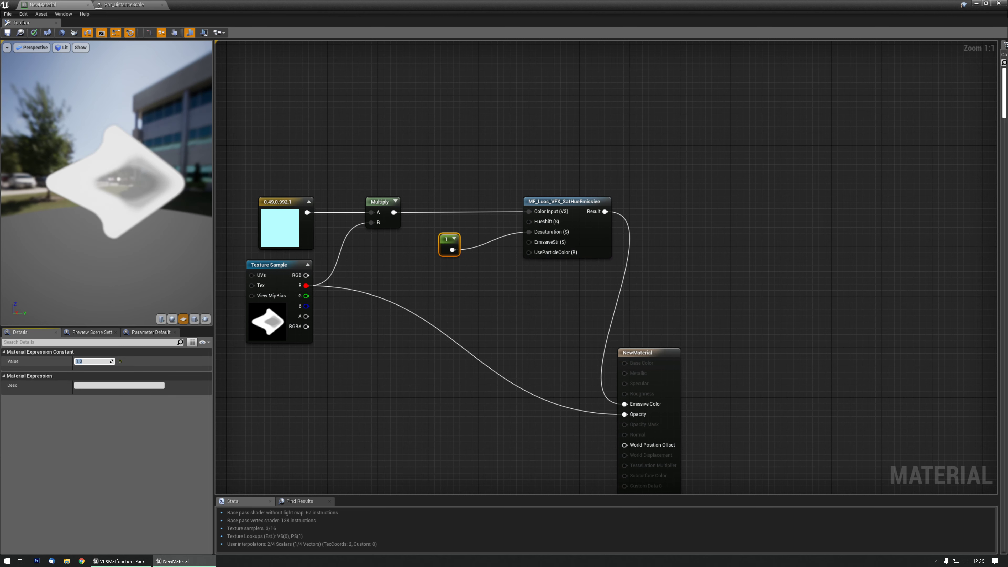
{"action": "type", "text": "0.4"}
{"action": "key", "text": "Return"}
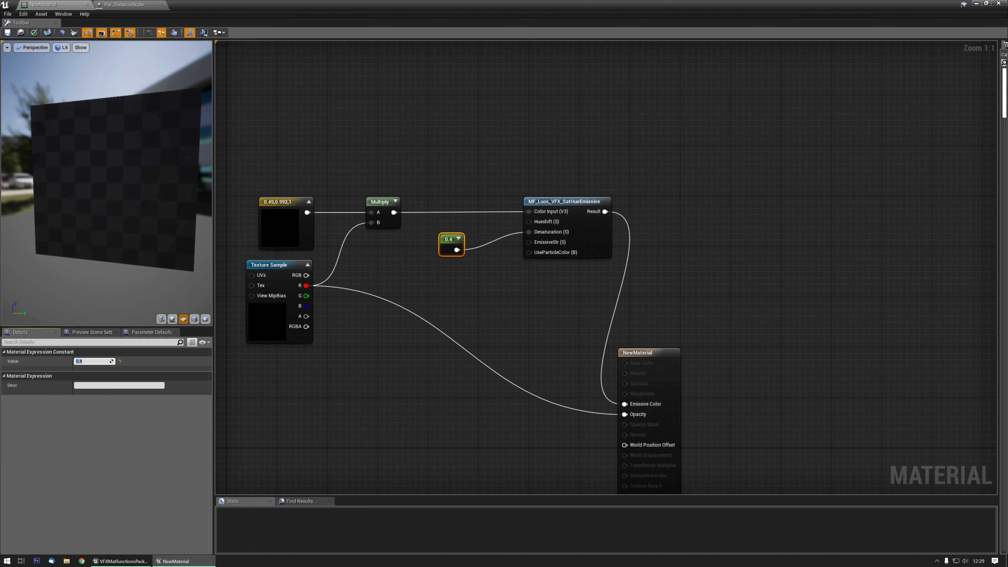
- Try Desaturation values of -100, -10000 and 0.1, and delete the constant node
{"action": "type", "text": "-10"}
{"action": "key", "text": "Return"}
{"action": "key", "text": "Return"}
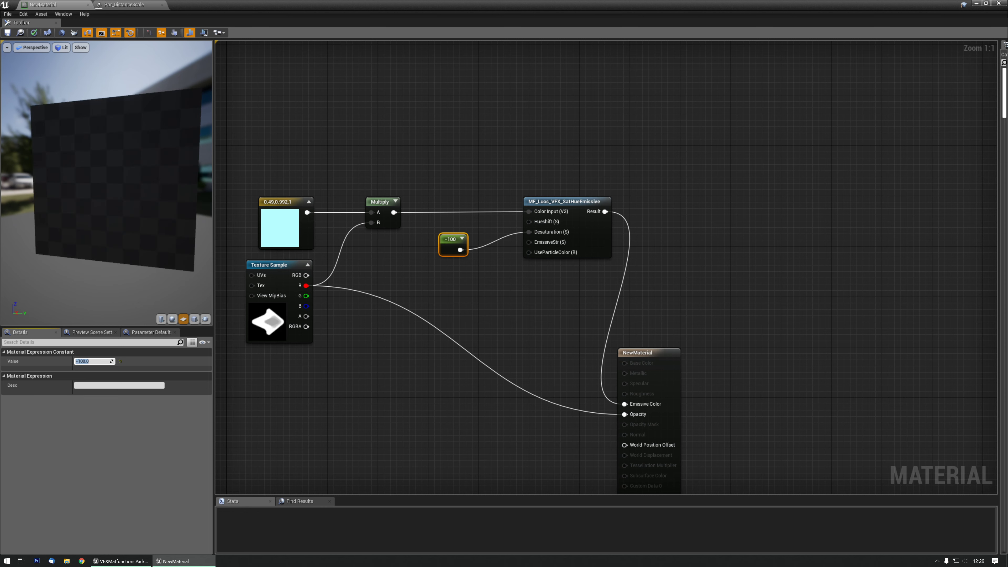
{"action": "type", "text": "-10000"}
{"action": "key", "text": "Return"}
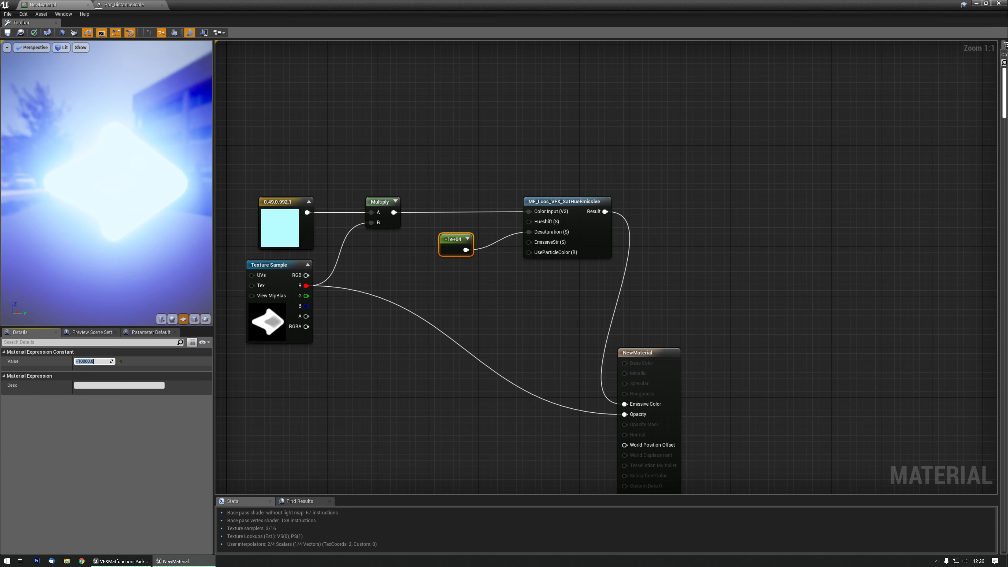
{"action": "type", "text": "0.1"}
{"action": "key", "text": "Return"}
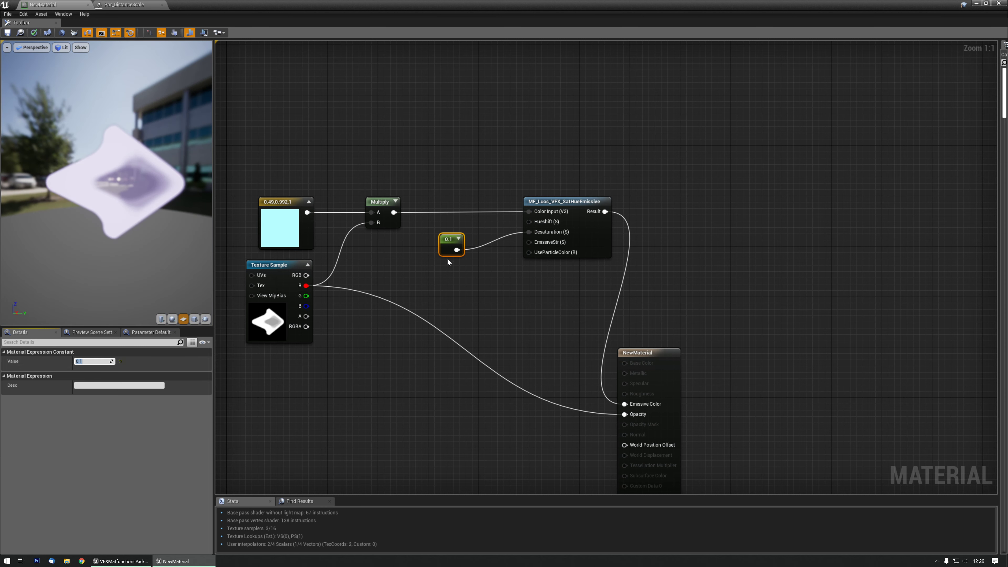
{"action": "key", "text": "Delete"}
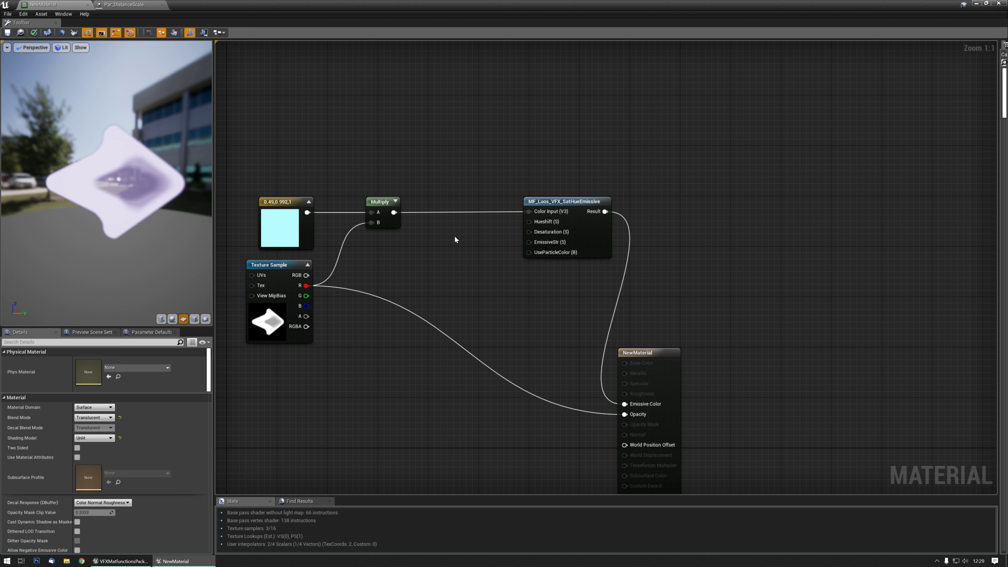
- Wire a new constant into the function's EmissiveStr input and set its value to 1
{"action": "left_click", "coordinate": [455, 238]}
{"action": "left_click_drag", "start_coordinate": [464, 254], "coordinate": [530, 241]}
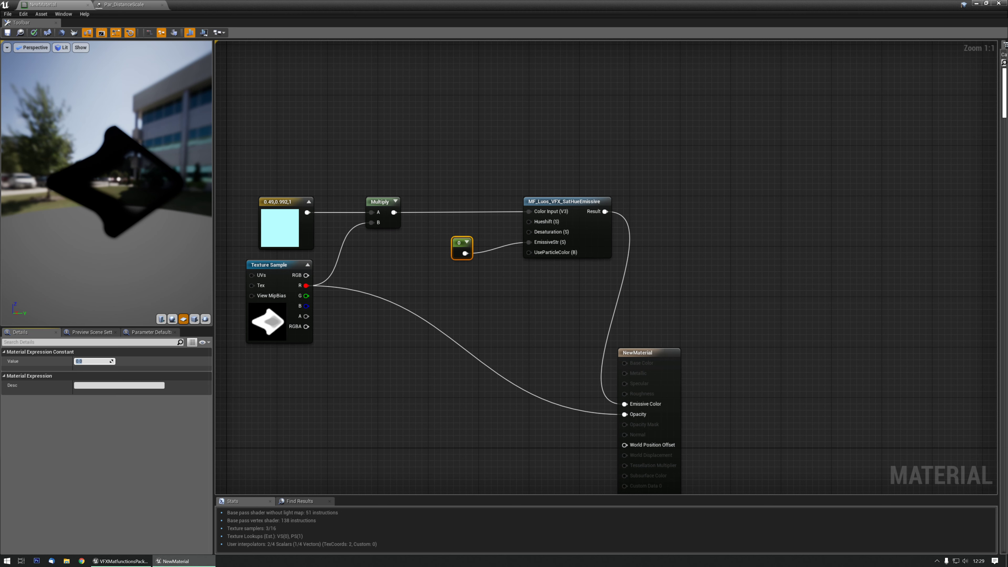
{"action": "type", "text": "1"}
{"action": "key", "text": "Return"}
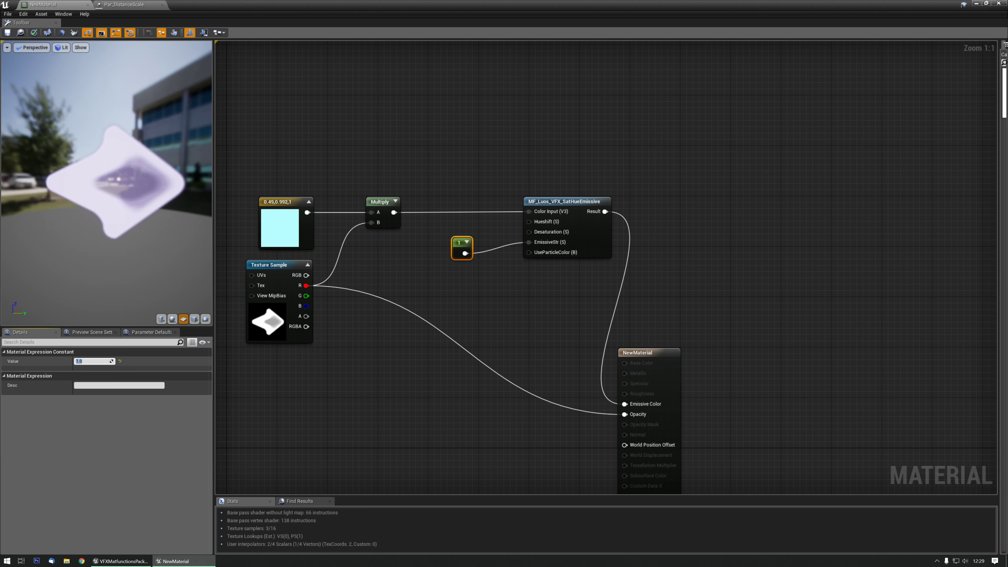
- Try emissive strength values of 1000 and 100, and delete the constant node
{"action": "type", "text": "1000"}
{"action": "key", "text": "Return"}
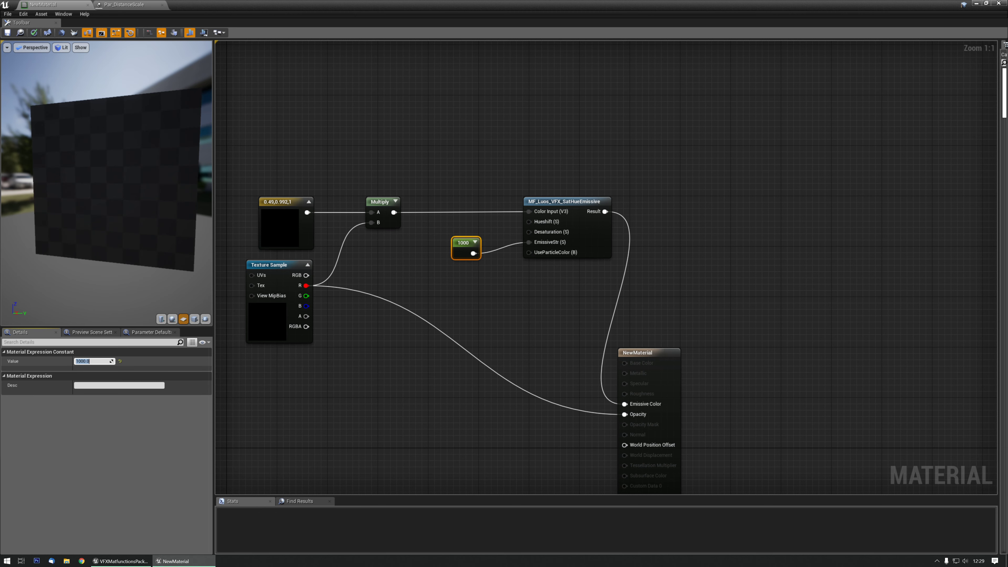
{"action": "type", "text": "100"}
{"action": "key", "text": "Return"}
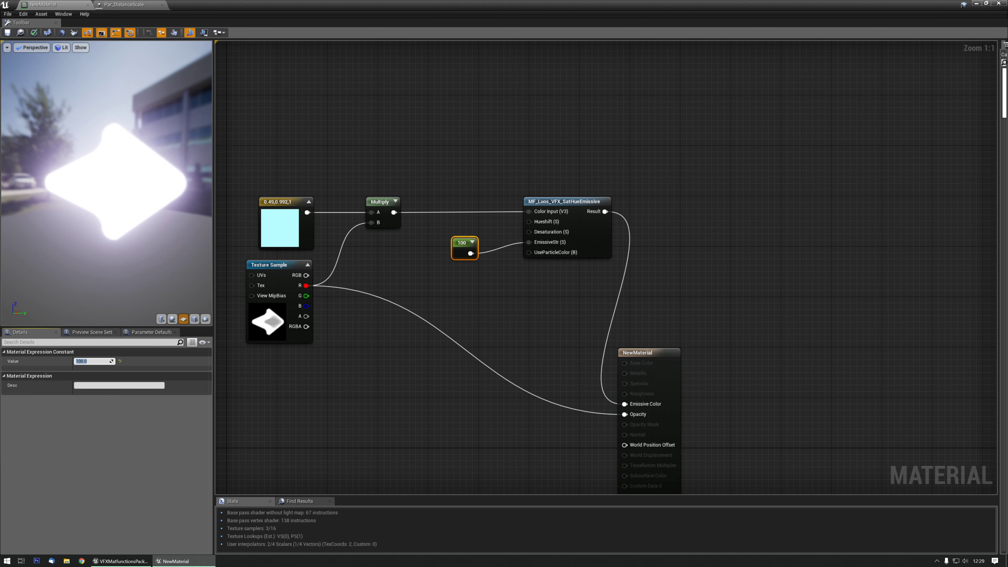
{"action": "key", "text": "Return"}
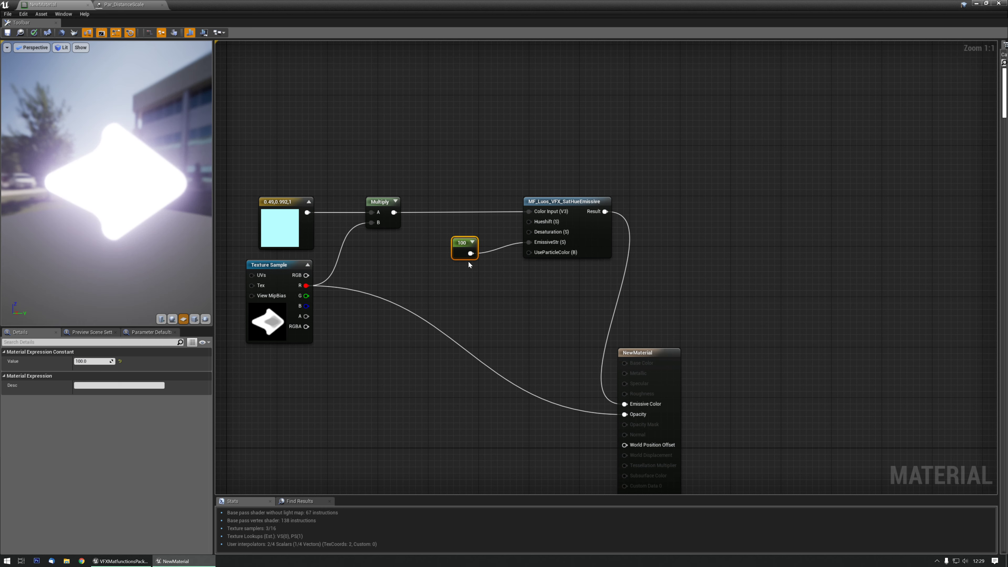
{"action": "key", "text": "Delete"}
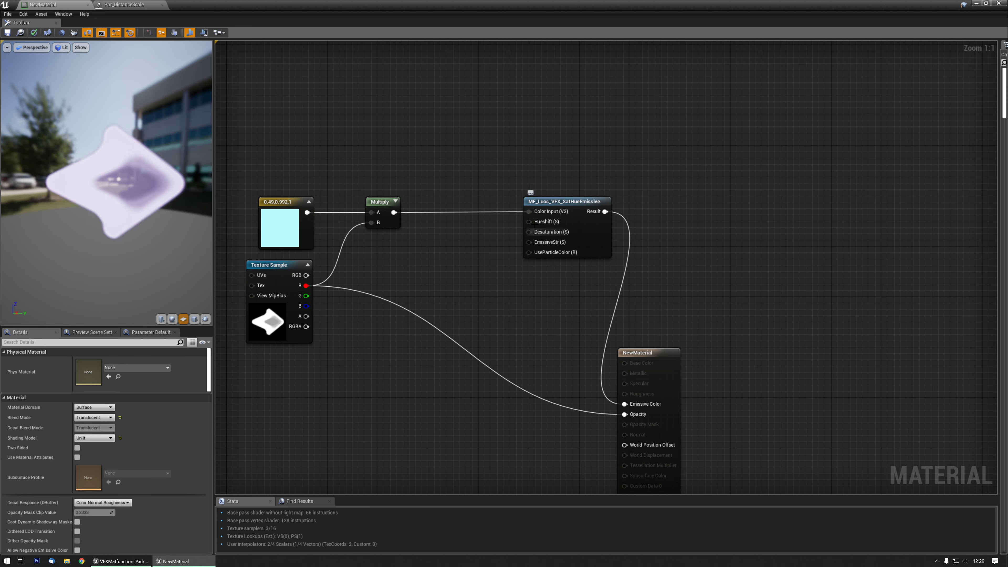
- Move the SatHueEmissive function node closer to the Multiply node and add a Particle Color node above the wire
{"action": "left_click_drag", "start_coordinate": [573, 202], "coordinate": [542, 202]}
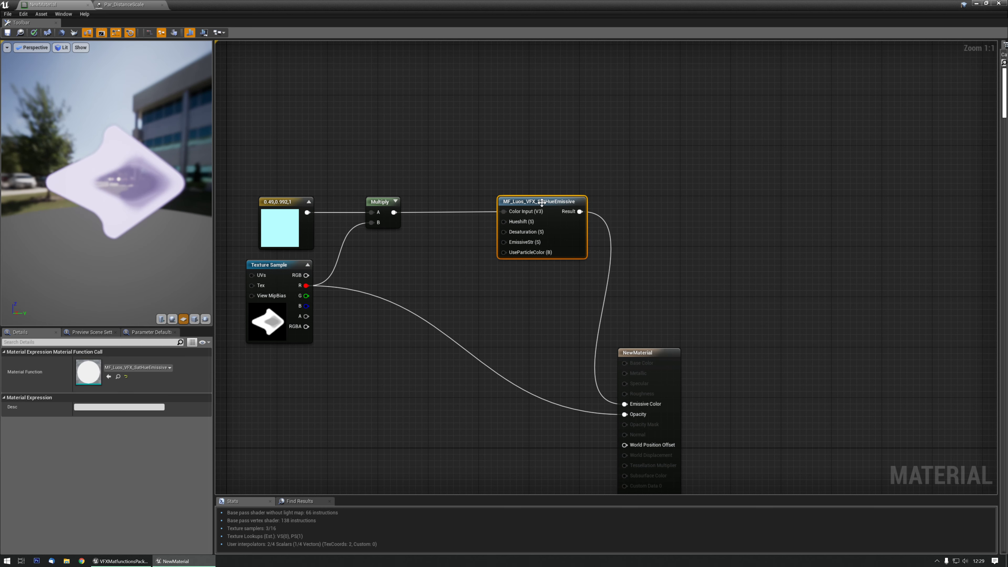
{"action": "right_click", "coordinate": [453, 152]}
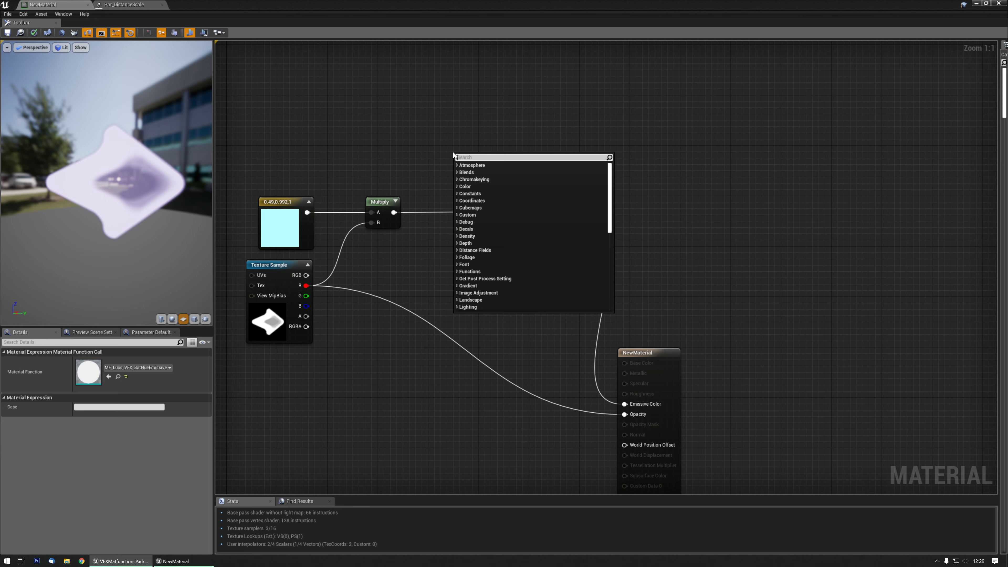
{"action": "type", "text": "particle"}
{"action": "key", "text": "Return"}
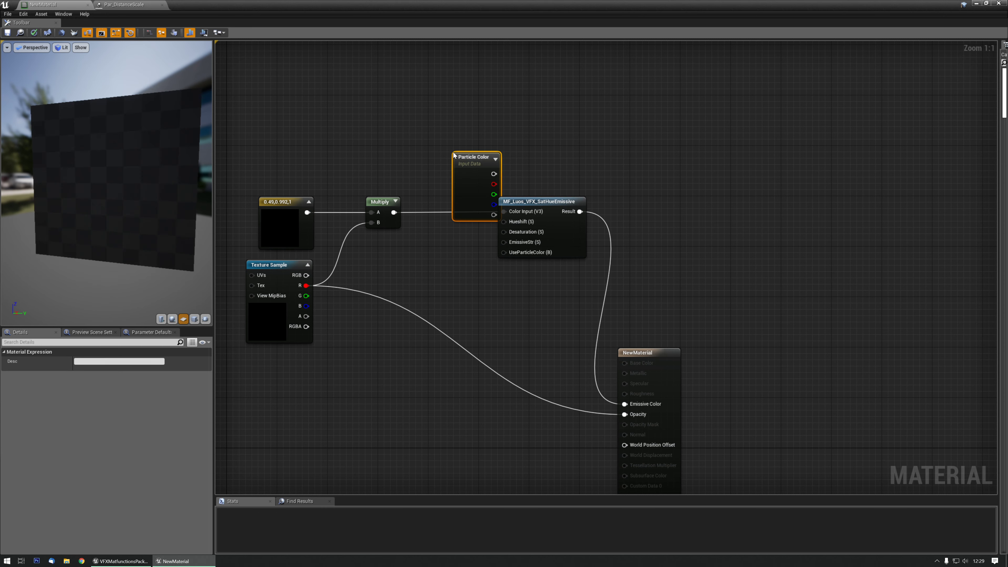
{"action": "left_click_drag", "start_coordinate": [463, 157], "coordinate": [432, 100]}
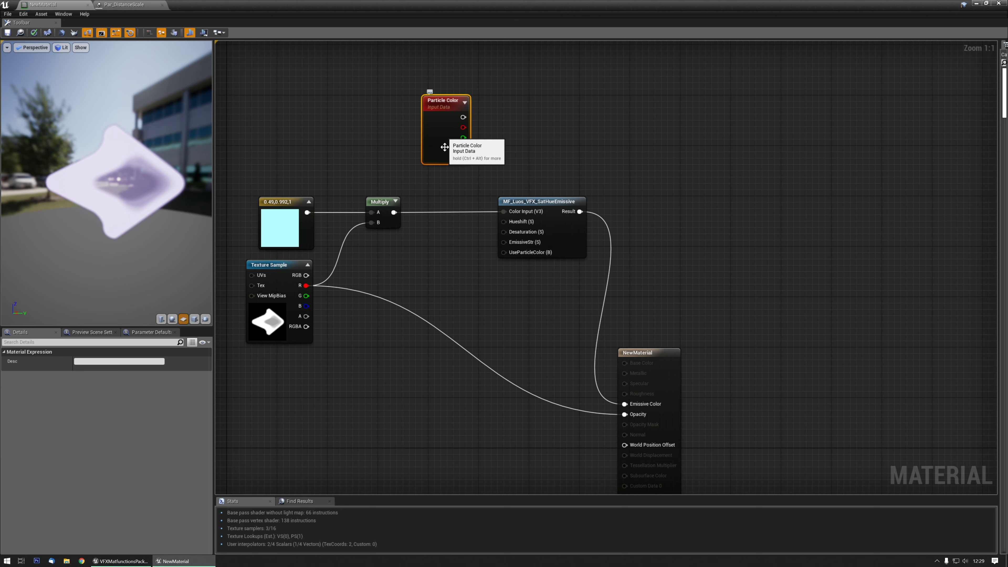
- Add a Static Bool node and connect it to the function's UseParticleColor input
{"action": "left_click", "coordinate": [433, 261]}
{"action": "right_click", "coordinate": [434, 264]}
{"action": "type", "text": "bool"}
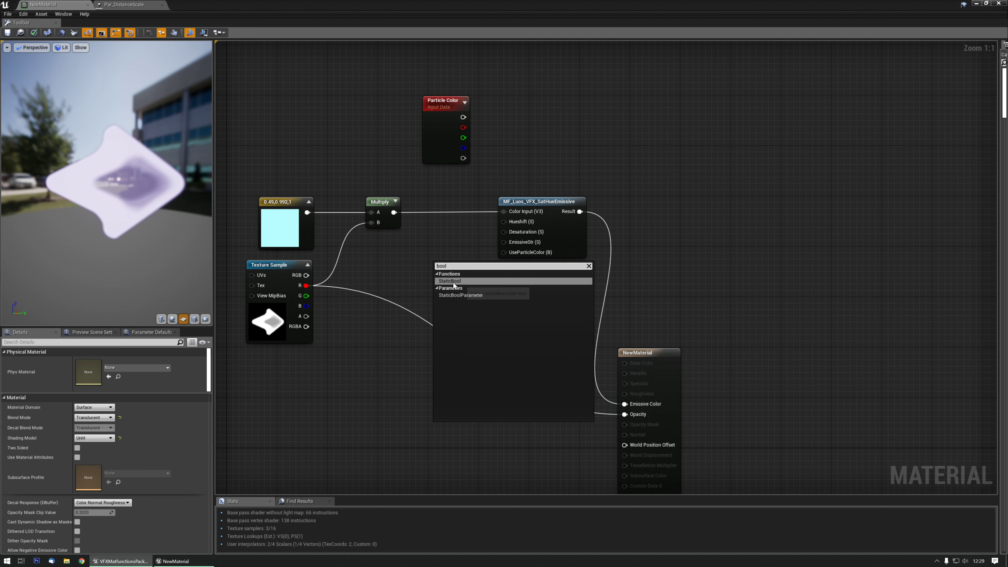
{"action": "key", "text": "Return"}
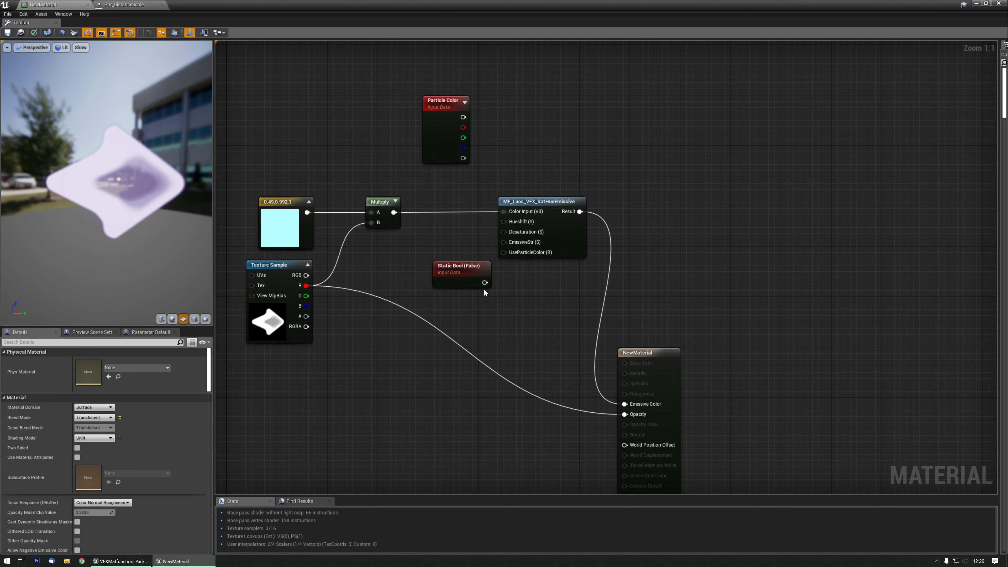
{"action": "left_click_drag", "start_coordinate": [485, 282], "coordinate": [501, 254]}
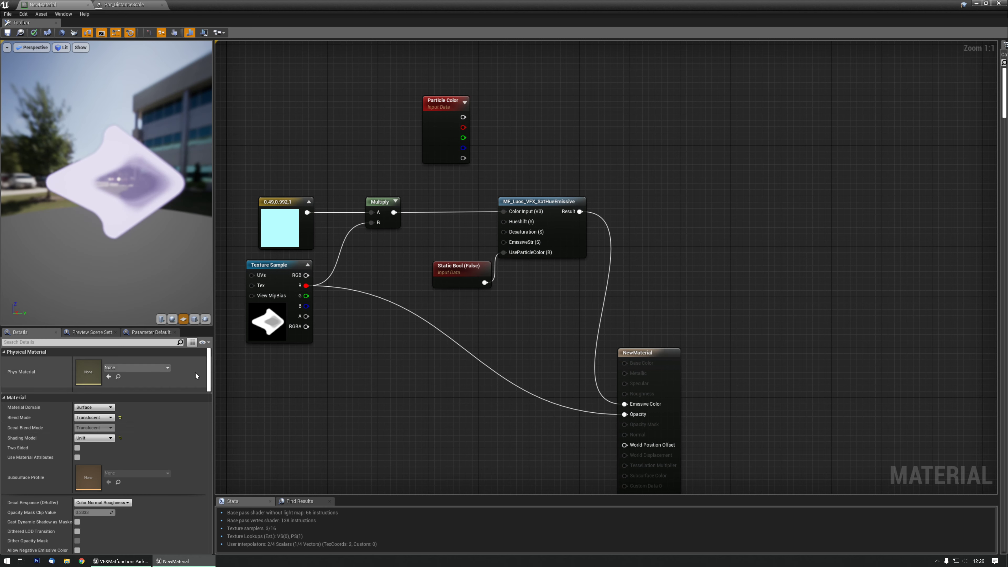
- Delete the Static Bool and Particle Color nodes from the material graph
{"action": "left_click", "coordinate": [464, 265]}
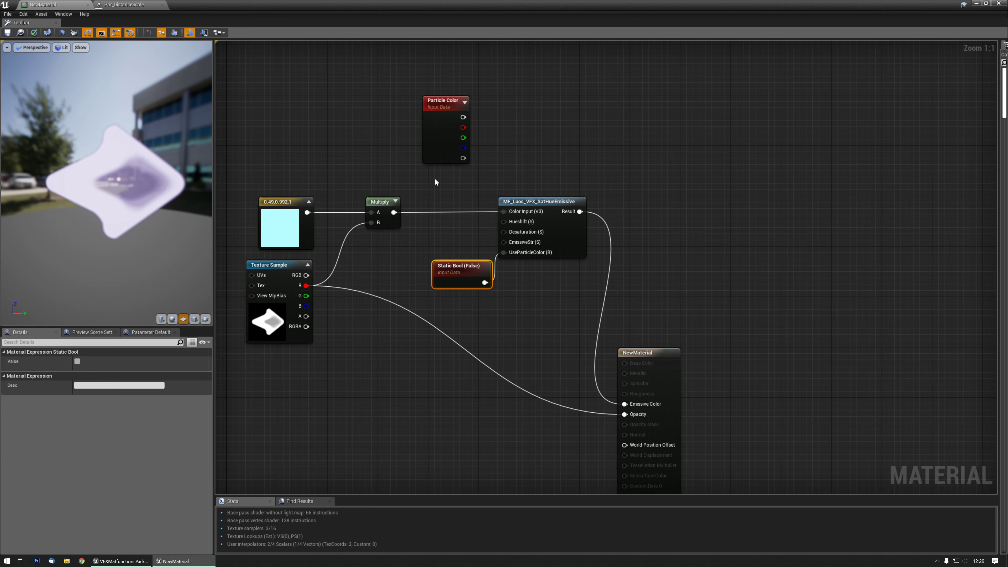
{"action": "key", "text": "Delete"}
{"action": "left_click", "coordinate": [444, 131]}
{"action": "key", "text": "Delete"}
{"action": "right_click_drag", "start_coordinate": [438, 302], "coordinate": [507, 244]}
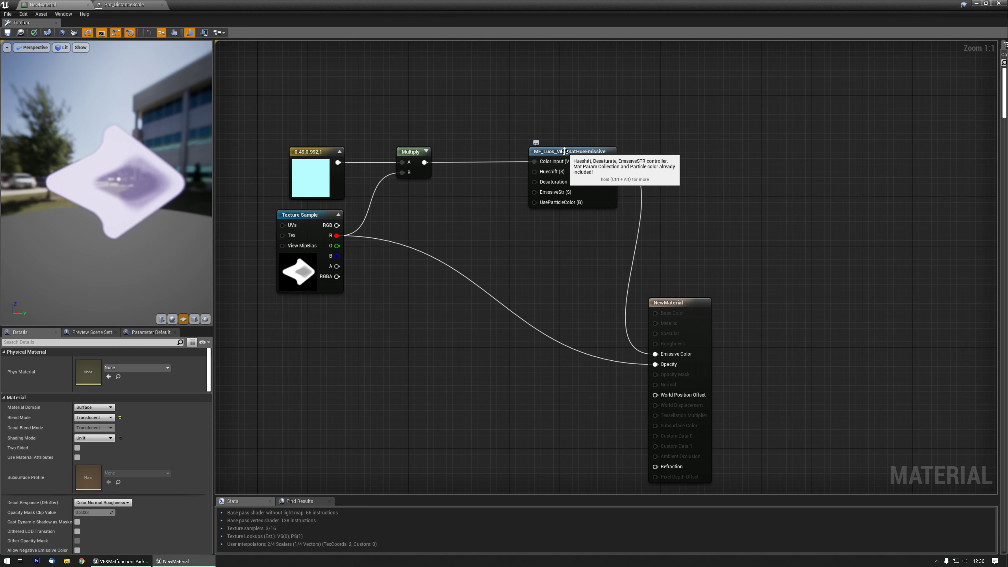
- Save the material and locate the NewMaterial asset in the Content Browser
{"action": "left_click", "coordinate": [8, 34]}
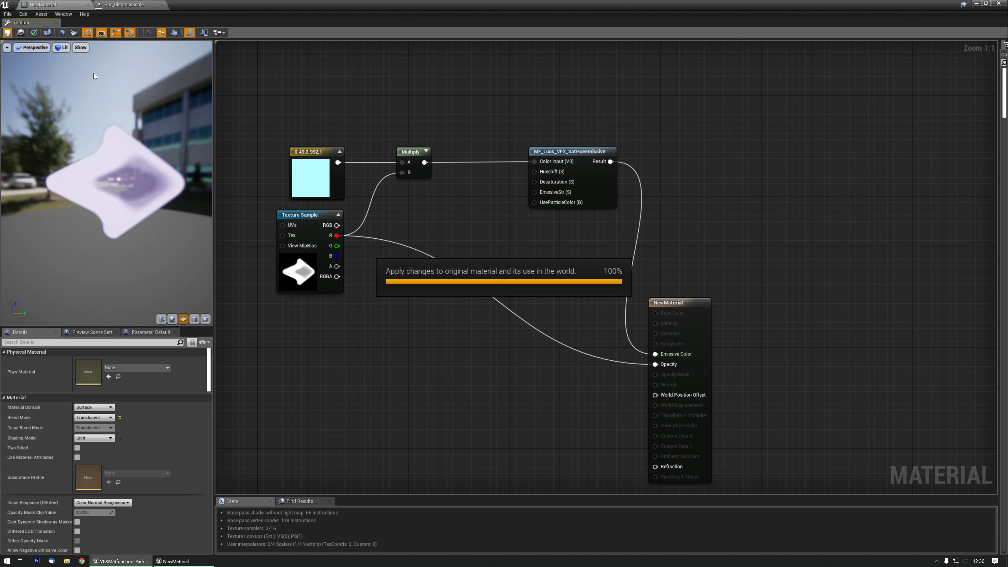
{"action": "left_click", "coordinate": [21, 33]}
{"action": "left_click_drag", "start_coordinate": [0, 119], "coordinate": [553, 114]}
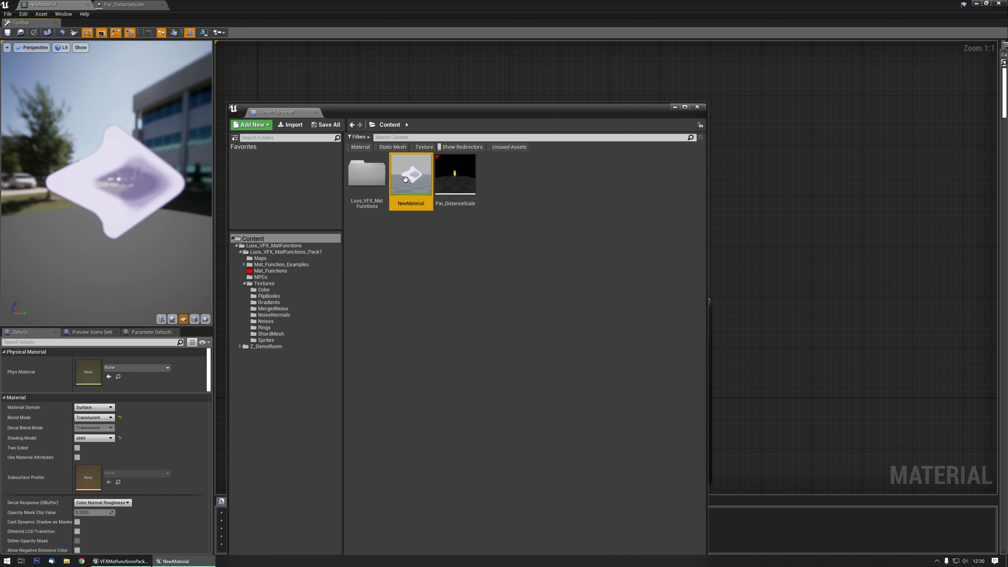
- Create a material instance from NewMaterial, keeping its default name
{"action": "right_click", "coordinate": [405, 176]}
{"action": "left_click", "coordinate": [427, 194]}
{"action": "key", "text": "Return"}
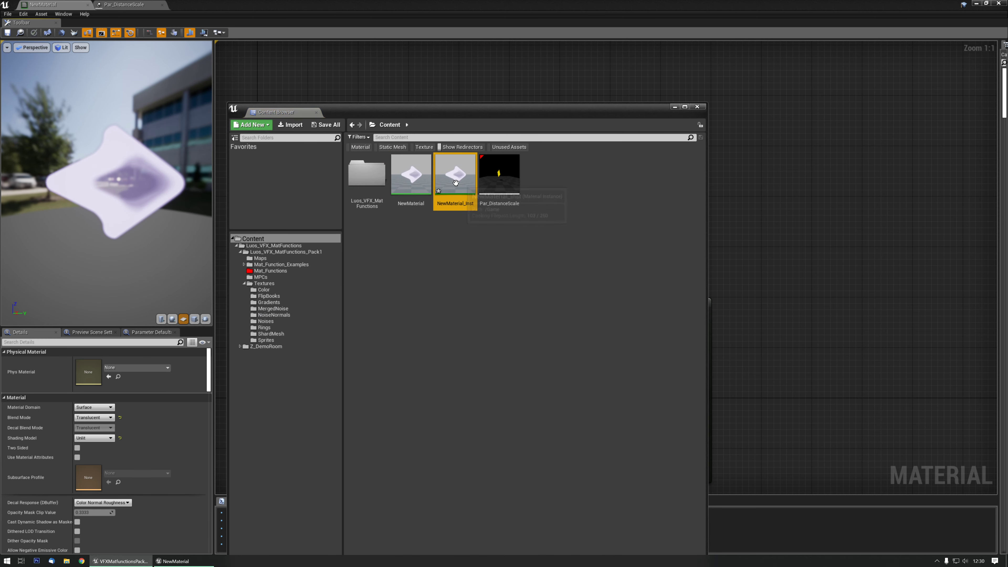
- Open the NewMaterial_Inst material instance and enable overrides for its Desaturation, EmissiveSTR and HueShift parameters
{"action": "double_click", "coordinate": [456, 186]}
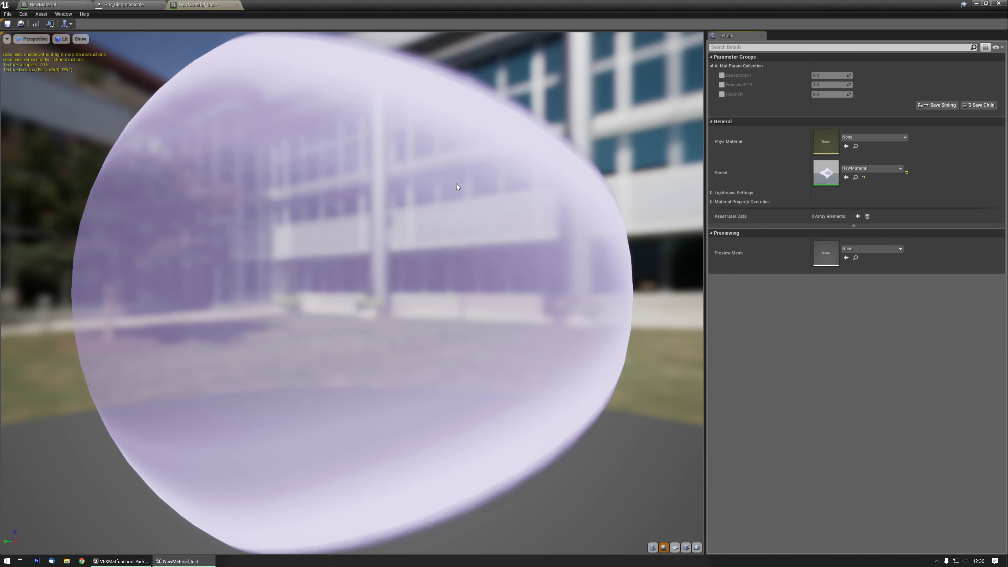
{"action": "left_click", "coordinate": [722, 75]}
{"action": "left_click", "coordinate": [722, 94]}
{"action": "left_click", "coordinate": [722, 85]}
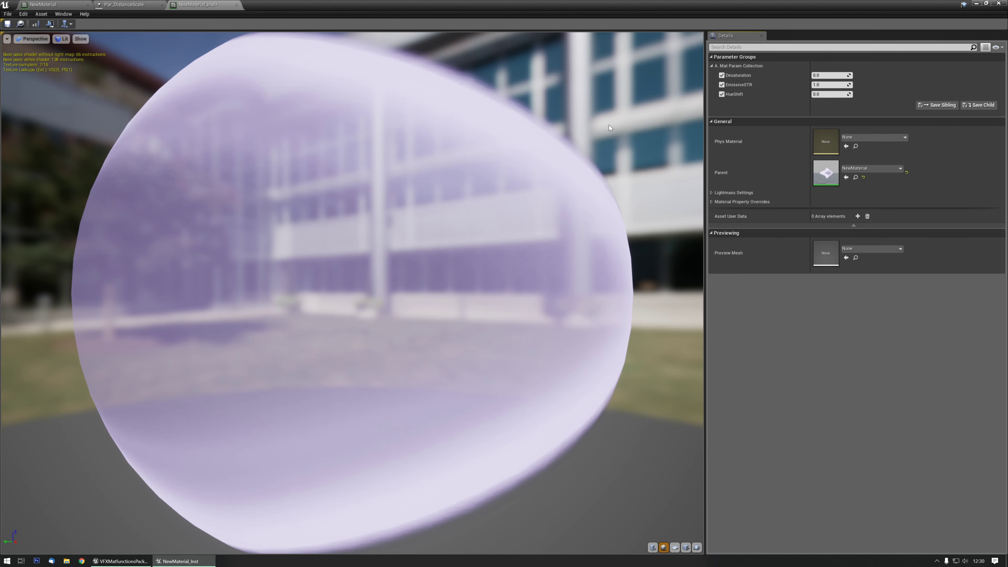
- Preview the material instance on the plane mesh and view the plane from another angle
{"action": "scroll", "coordinate": [484, 291], "scroll_direction": "down", "scroll_amount": 4}
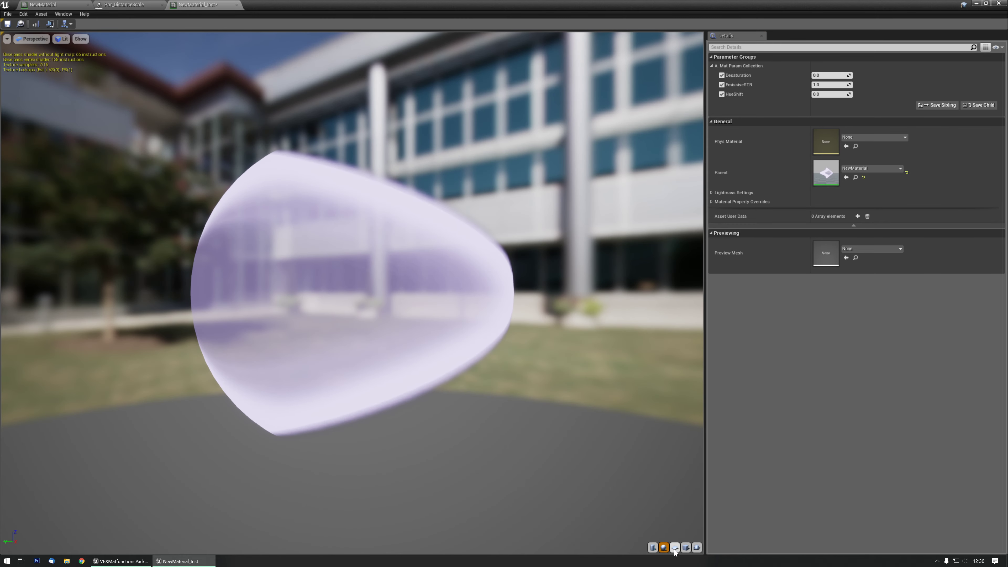
{"action": "left_click", "coordinate": [675, 548]}
{"action": "left_click_drag", "start_coordinate": [491, 459], "coordinate": [326, 356]}
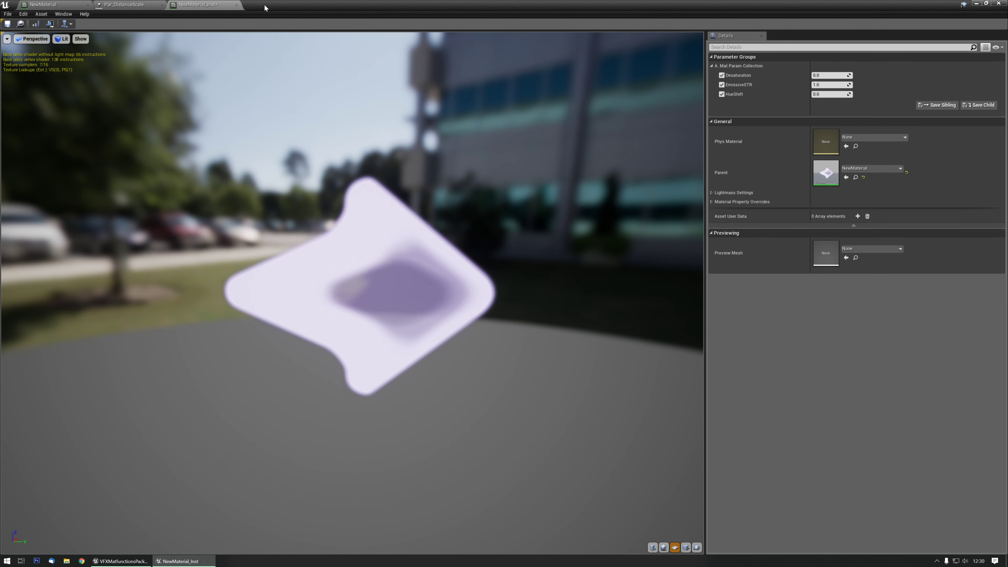
- Open the MPC_VFX_ColorCtrl parameter collection from the Luos_VFX_MatFunctions_Pack1 MPCs folder
{"action": "left_click_drag", "start_coordinate": [265, 6], "coordinate": [267, 32]}
{"action": "key", "text": "ctrl+b"}
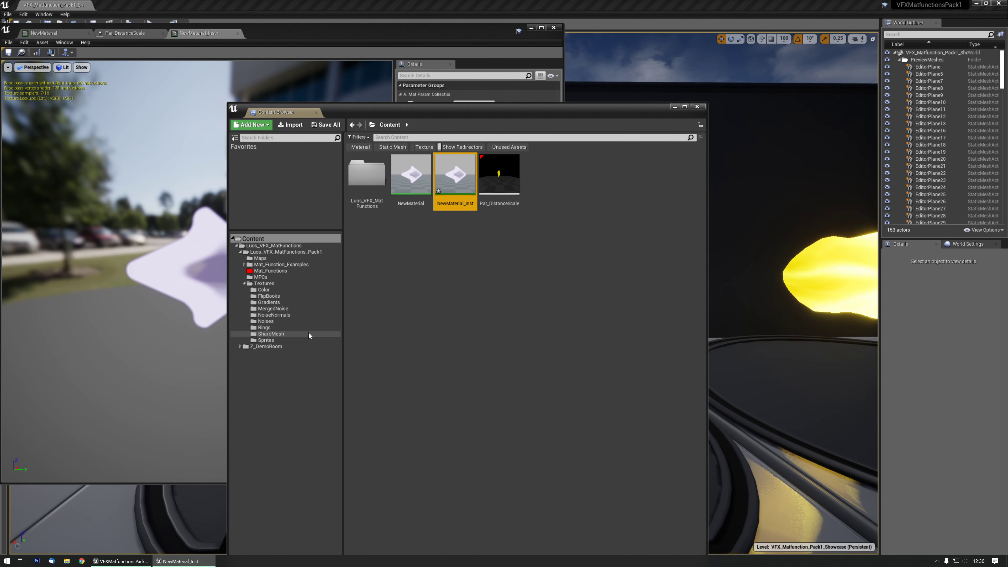
{"action": "left_click", "coordinate": [244, 264]}
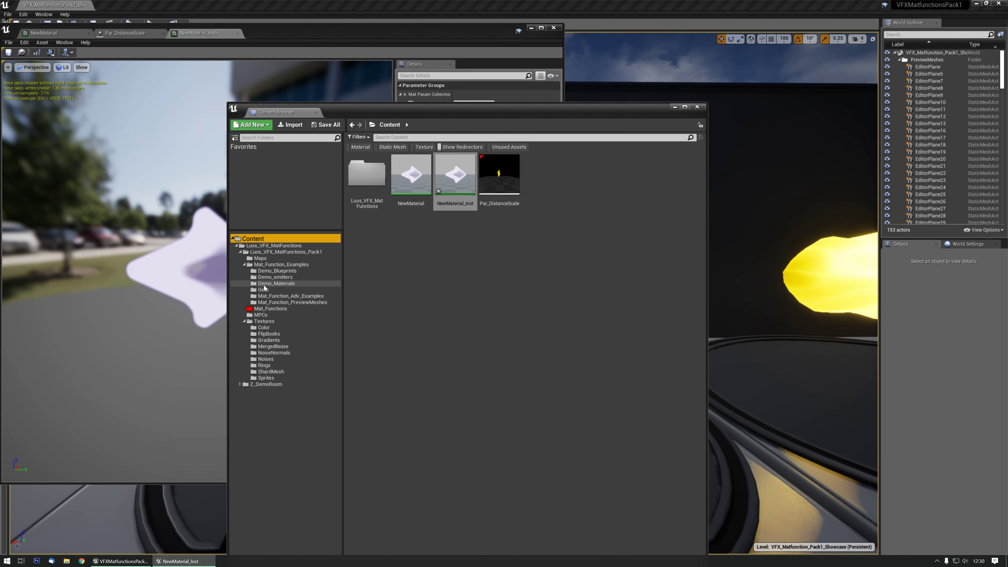
{"action": "left_click", "coordinate": [259, 315]}
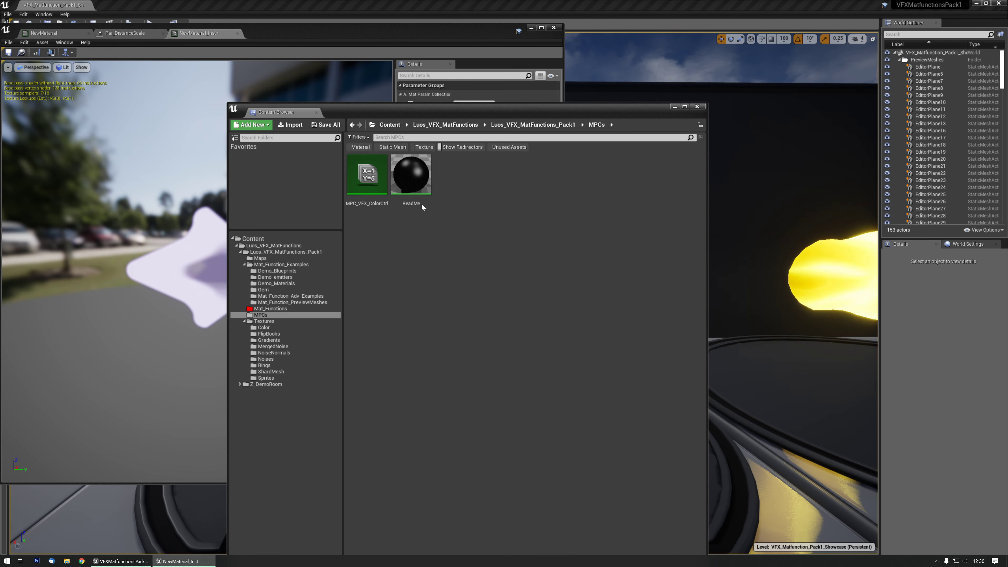
{"action": "left_click_drag", "start_coordinate": [491, 32], "coordinate": [695, 178]}
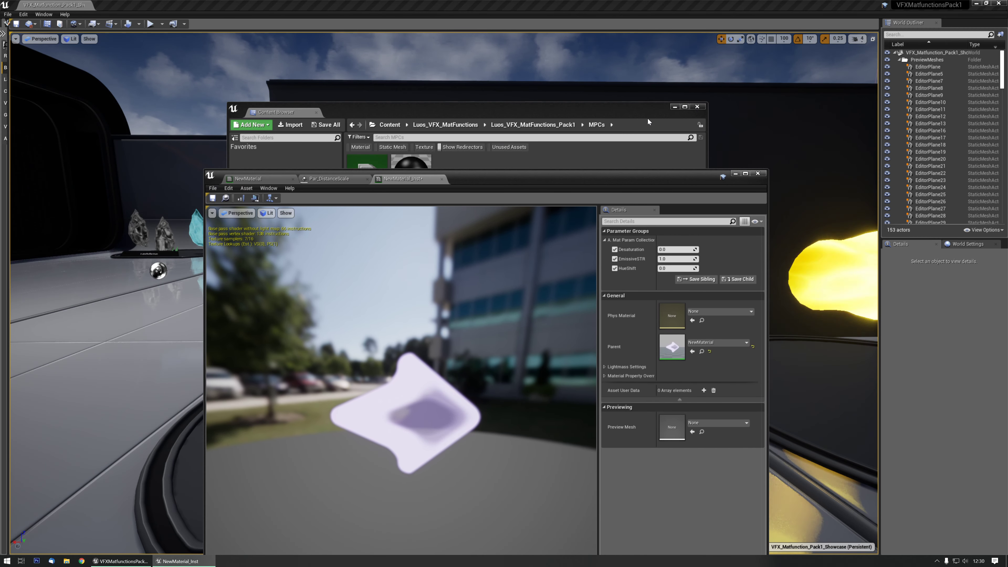
{"action": "left_click_drag", "start_coordinate": [618, 113], "coordinate": [618, 90]}
{"action": "double_click", "coordinate": [375, 161]}
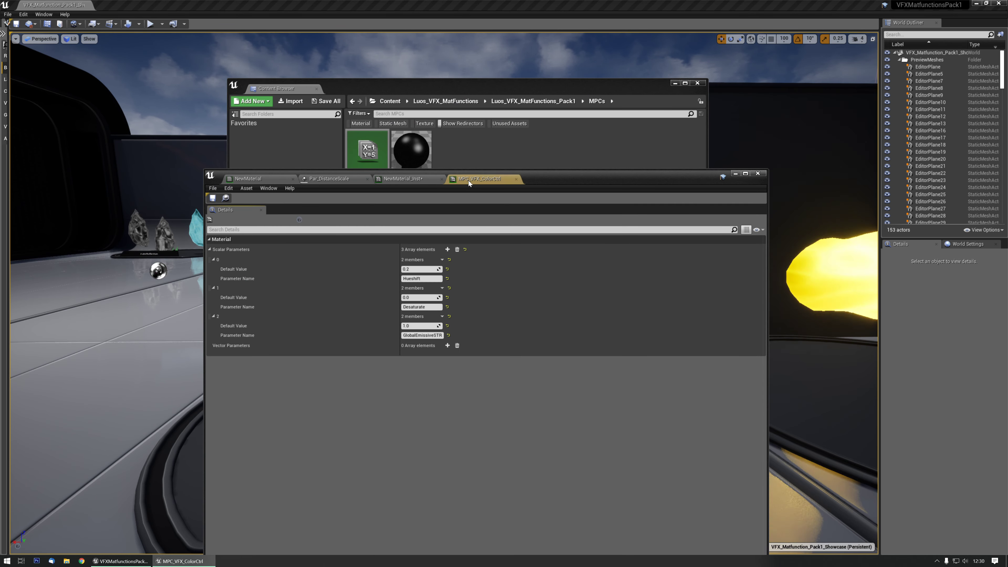
- Place the parameter collection window beside the level viewport and bring the SatHueEmissive demo particles into view
{"action": "left_click_drag", "start_coordinate": [535, 182], "coordinate": [560, 107]}
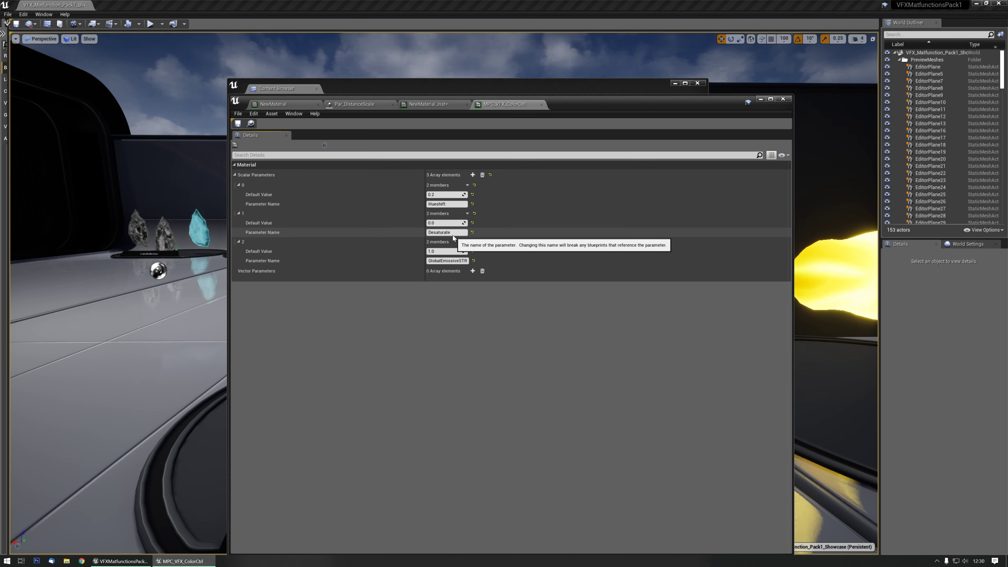
{"action": "left_click_drag", "start_coordinate": [580, 98], "coordinate": [509, 86]}
{"action": "left_click", "coordinate": [610, 82]}
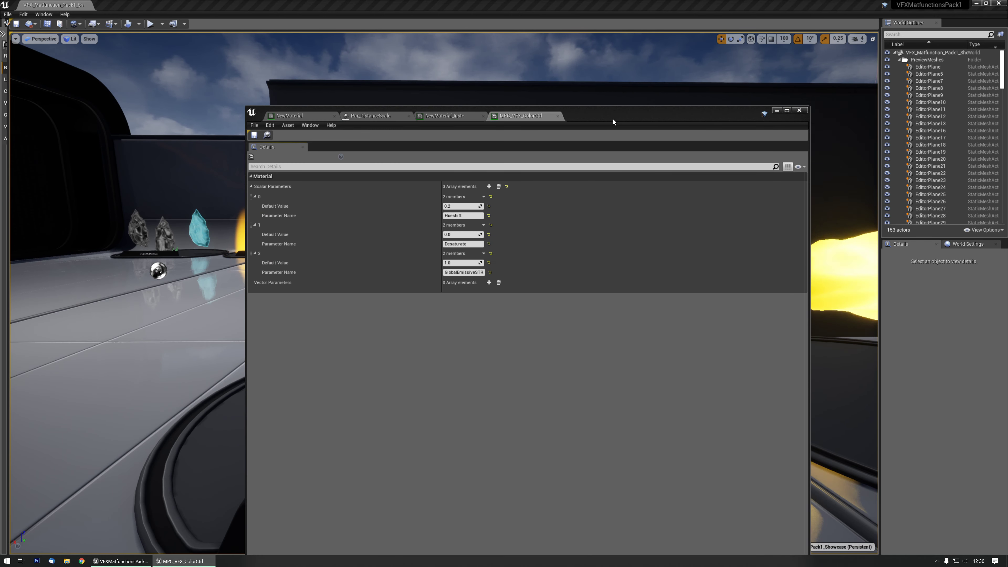
{"action": "left_click_drag", "start_coordinate": [613, 120], "coordinate": [956, 86]}
{"action": "right_click_drag", "start_coordinate": [372, 267], "coordinate": [443, 259]}
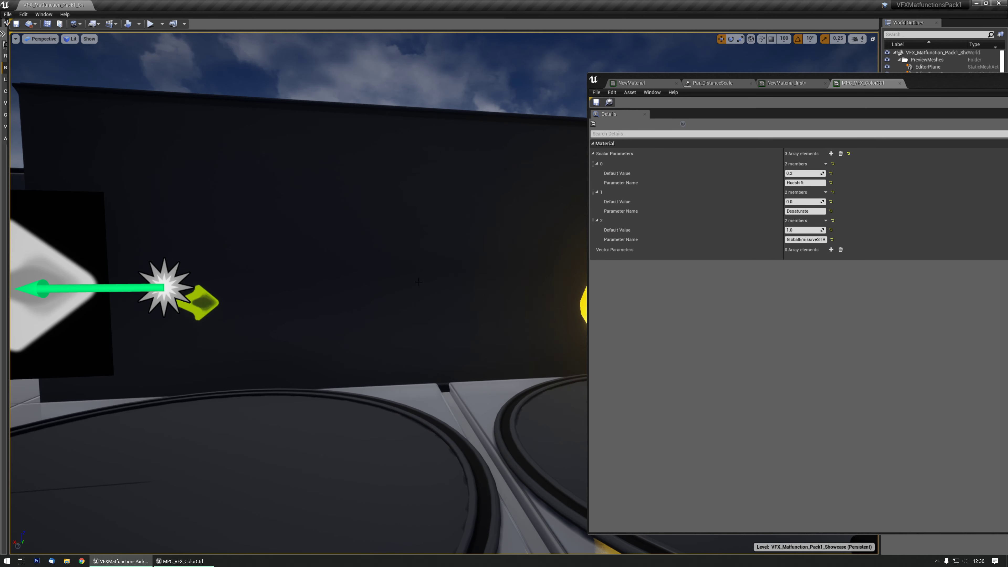
- Vary the Hueshift default value while viewing the Donut Fresnel and SatHueEmissive demos, ending at about 0.43
{"action": "left_click_drag", "start_coordinate": [802, 173], "coordinate": [808, 174]}
{"action": "right_click_drag", "start_coordinate": [397, 270], "coordinate": [371, 258]}
{"action": "left_click_drag", "start_coordinate": [804, 174], "coordinate": [802, 175]}
{"action": "right_click_drag", "start_coordinate": [416, 278], "coordinate": [619, 338]}
{"action": "key", "text": "s"}
{"action": "key", "text": "w"}
{"action": "key", "text": "w"}
{"action": "left_click_drag", "start_coordinate": [806, 173], "coordinate": [806, 173]}
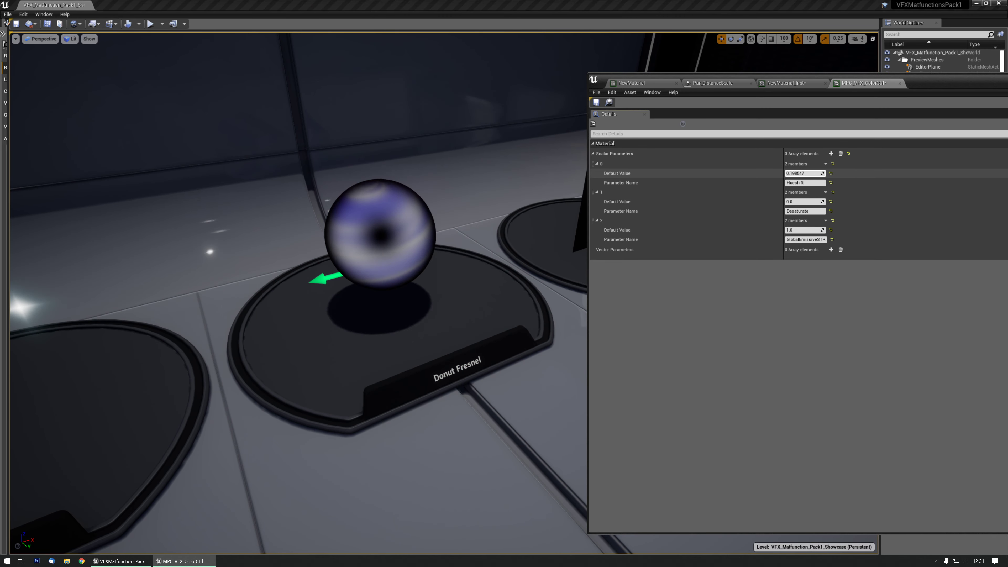
{"action": "left_click_drag", "start_coordinate": [804, 173], "coordinate": [806, 174]}
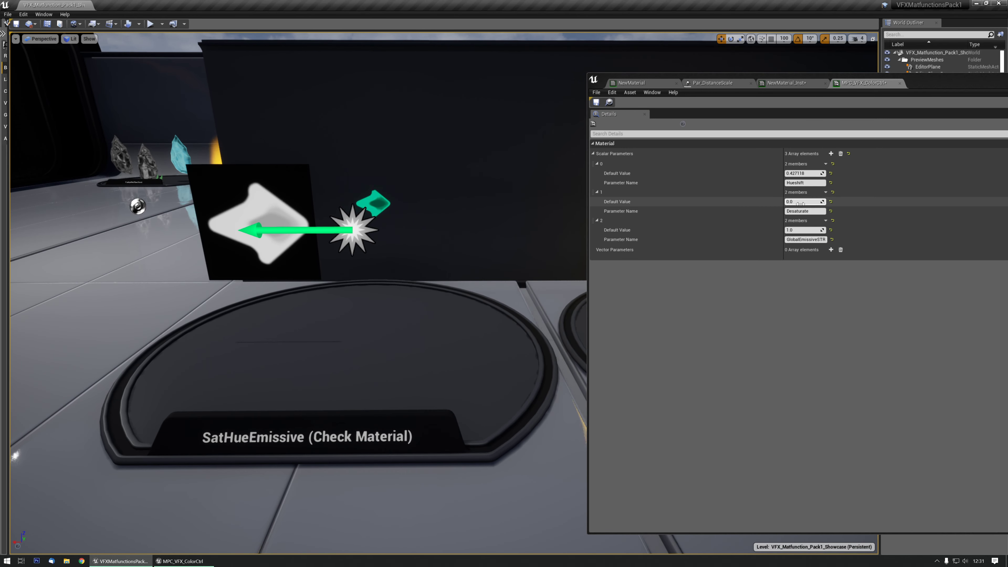
- Raise the Desaturate default value to 1.0 and set Hueshift to 0 while viewing the demo effects
{"action": "left_click_drag", "start_coordinate": [804, 202], "coordinate": [790, 202]}
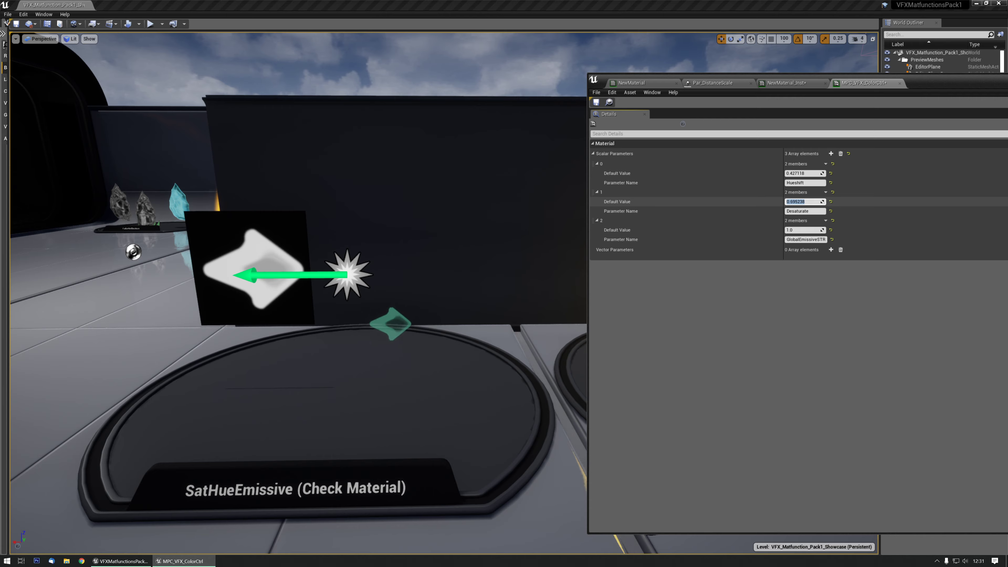
{"action": "mouse_move", "coordinate": [497, 339]}
{"action": "right_mouse_down"}
{"action": "mouse_move", "coordinate": [282, 353]}
{"action": "mouse_move", "coordinate": [103, 226]}
{"action": "mouse_move", "coordinate": [79, 239]}
{"action": "mouse_move", "coordinate": [497, 339]}
{"action": "right_mouse_up"}
{"action": "key", "text": "w"}
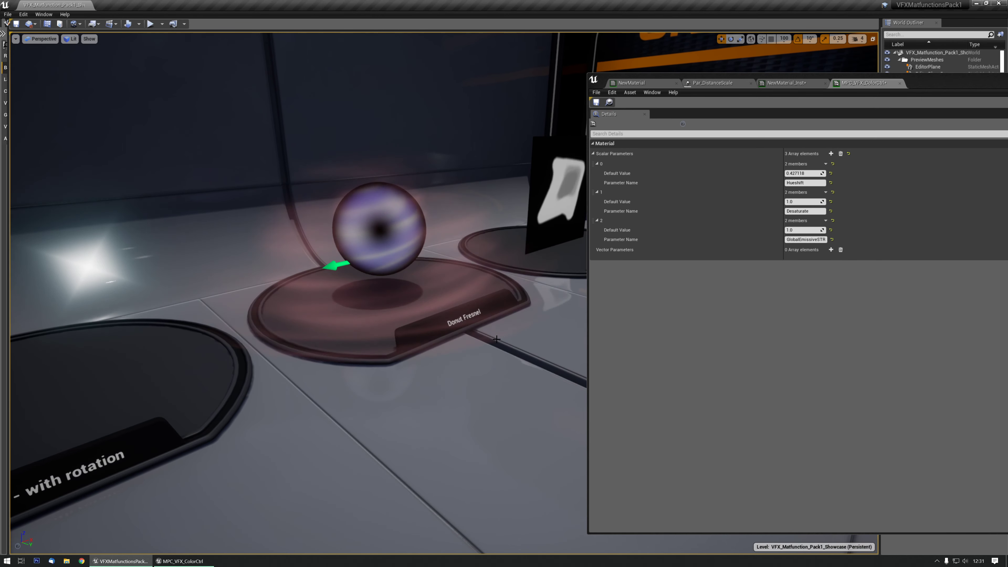
{"action": "left_click", "coordinate": [802, 173]}
{"action": "type", "text": "0"}
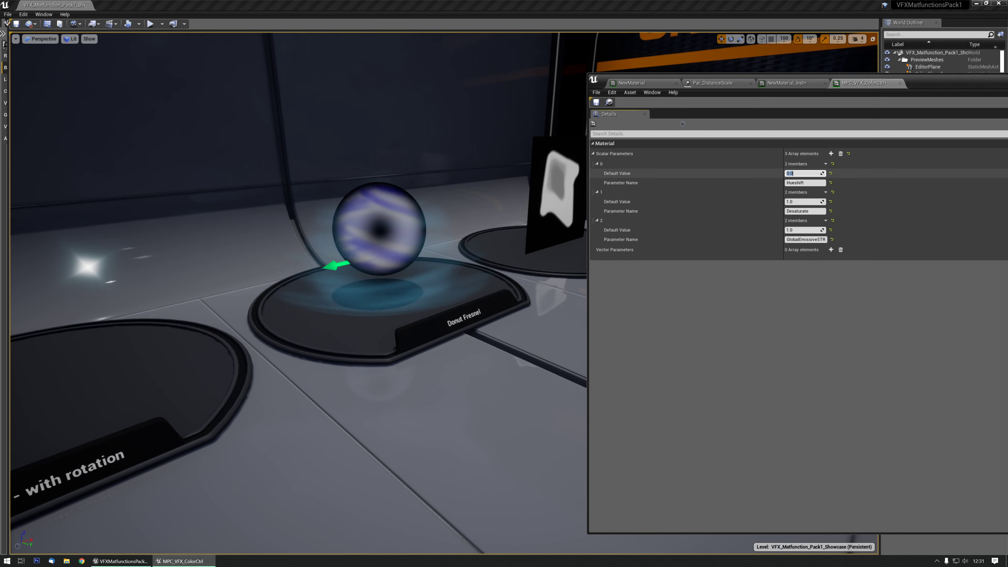
{"action": "key", "text": "Return"}
- Raise the GlobalEmissiveSTR default value strongly while viewing the SatHueEmissive demo, and reset it to 0.0
{"action": "key", "text": "w"}
{"action": "right_click_drag", "start_coordinate": [302, 293], "coordinate": [565, 285]}
{"action": "left_click_drag", "start_coordinate": [804, 230], "coordinate": [873, 230]}
{"action": "right_click_drag", "start_coordinate": [387, 318], "coordinate": [358, 322]}
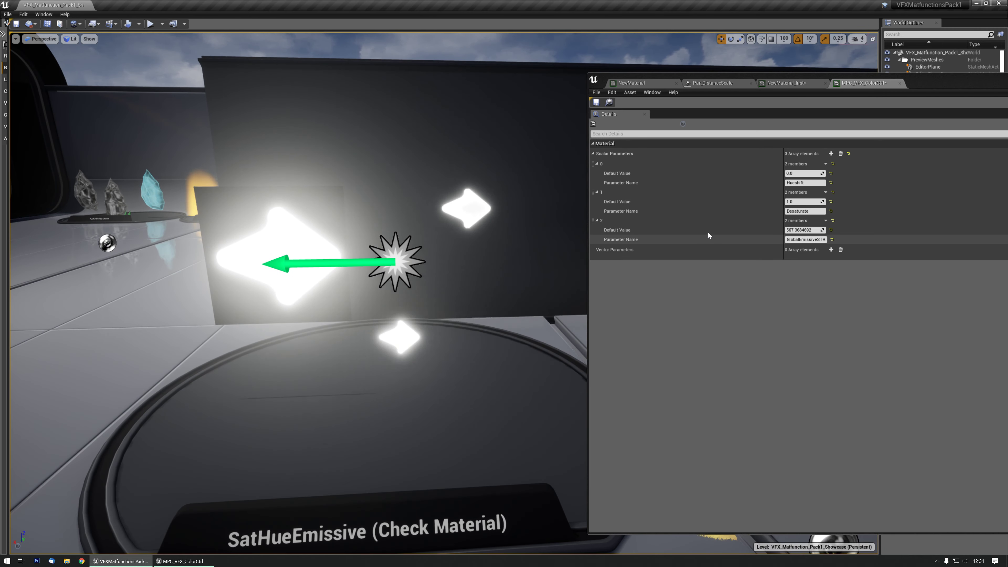
{"action": "left_click", "coordinate": [831, 230]}
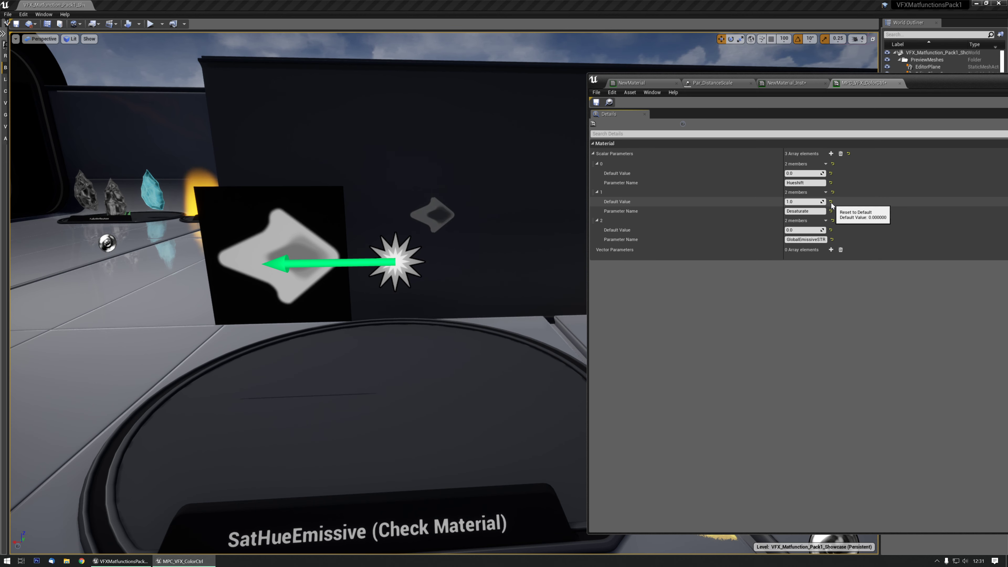
- Set the Desaturate default value to 0.0 and the Hueshift default value to 0.2
{"action": "left_click", "coordinate": [806, 201]}
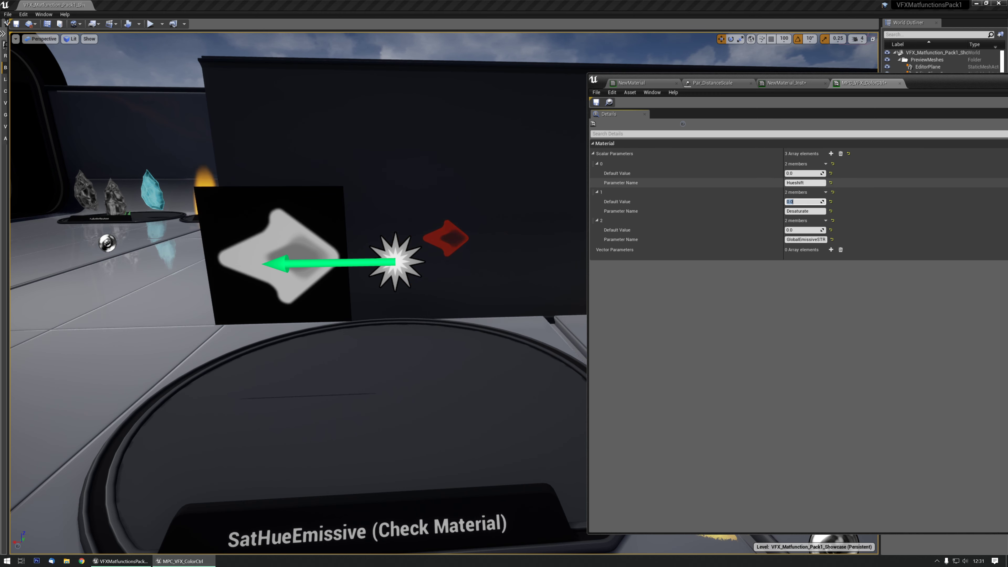
{"action": "left_click", "coordinate": [799, 175]}
{"action": "type", "text": "0.2"}
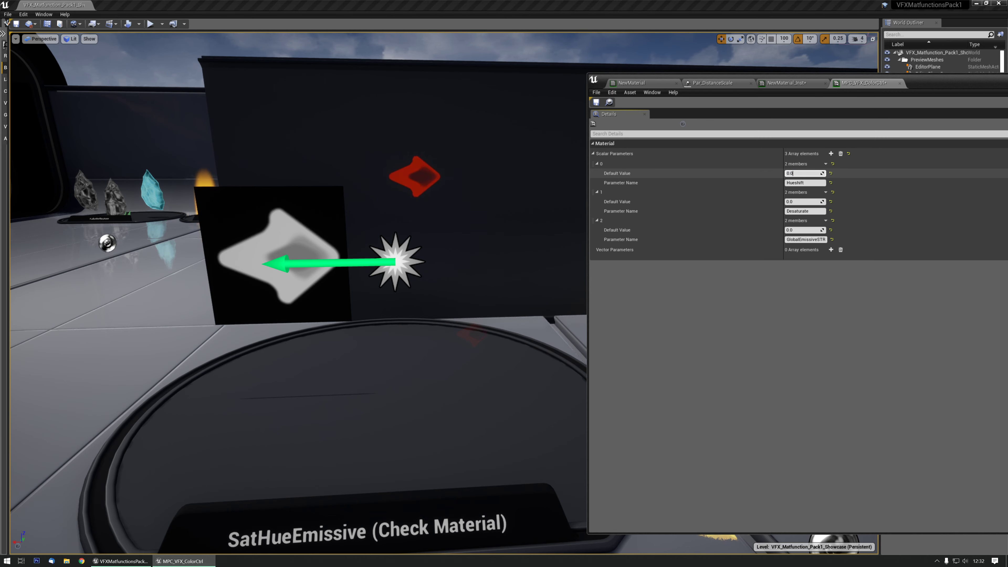
{"action": "key", "text": "Return"}
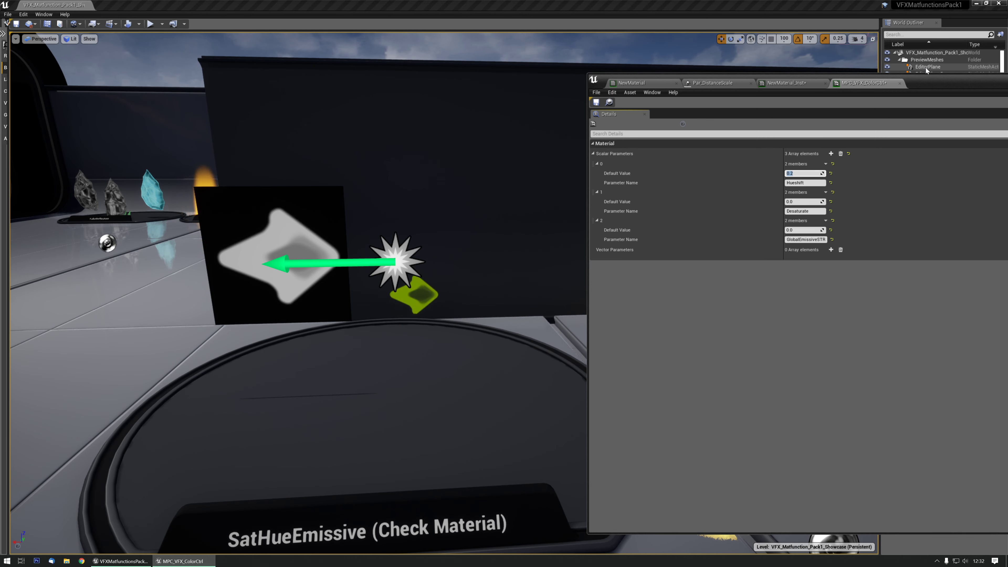
- Return to the NewMaterial graph and bring the MF_Luos_VFX_SatHueEmissive node and material output into view
{"action": "left_click_drag", "start_coordinate": [928, 85], "coordinate": [592, 76]}
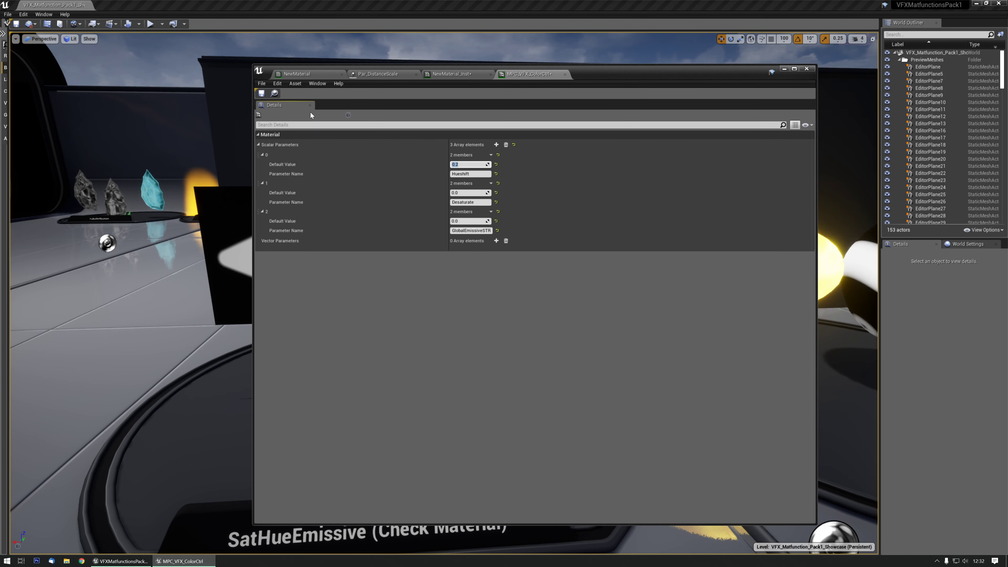
{"action": "left_click", "coordinate": [303, 74]}
{"action": "right_click_drag", "start_coordinate": [671, 316], "coordinate": [586, 302]}
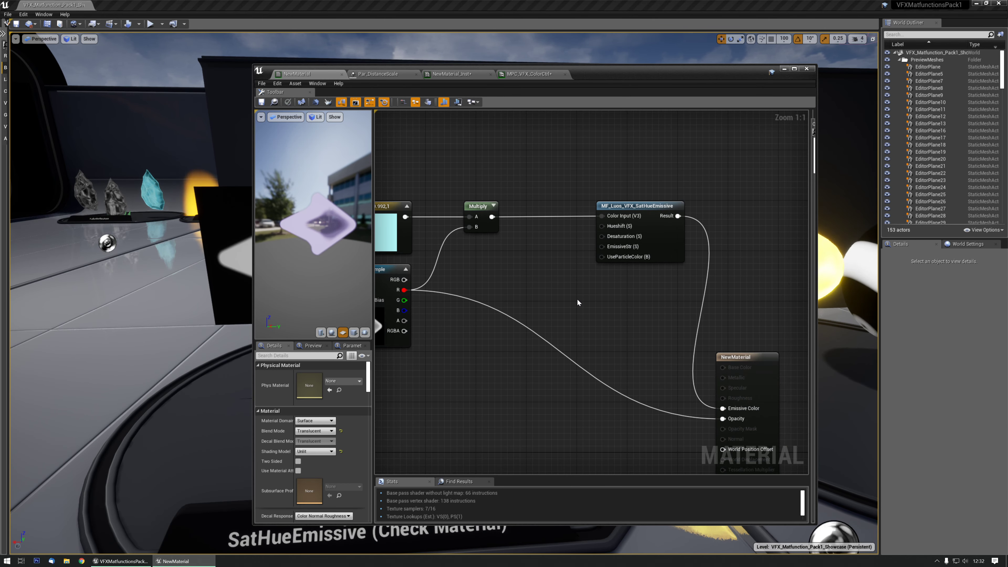